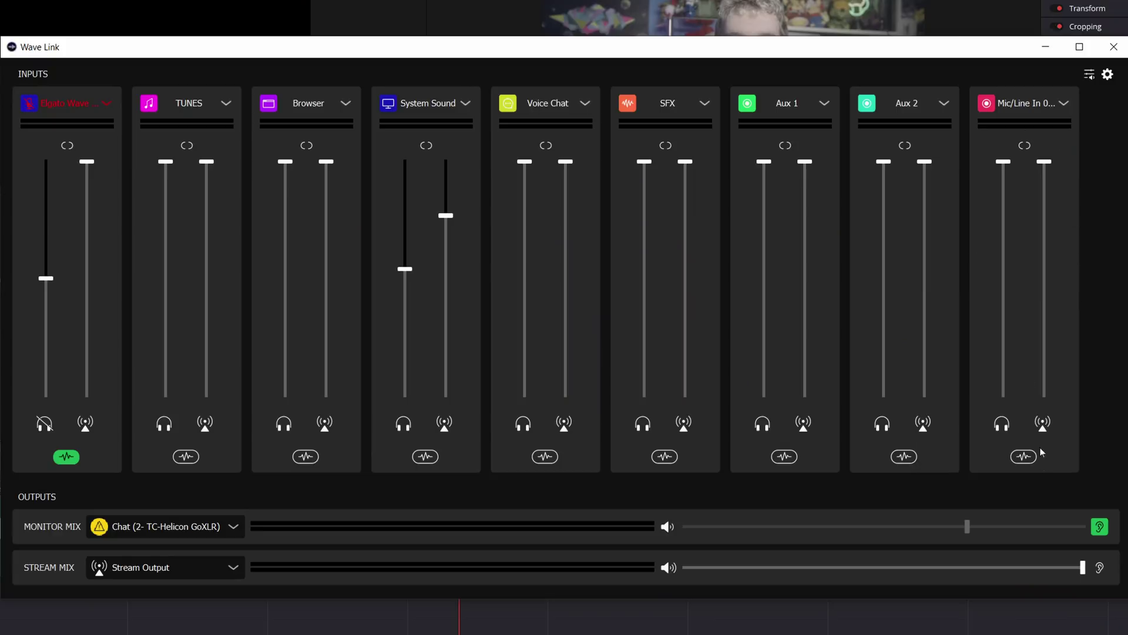
Step: Scroll Elgato's downloads page to the Wave Link 1.4.0 for Windows download card
click(1026, 456)
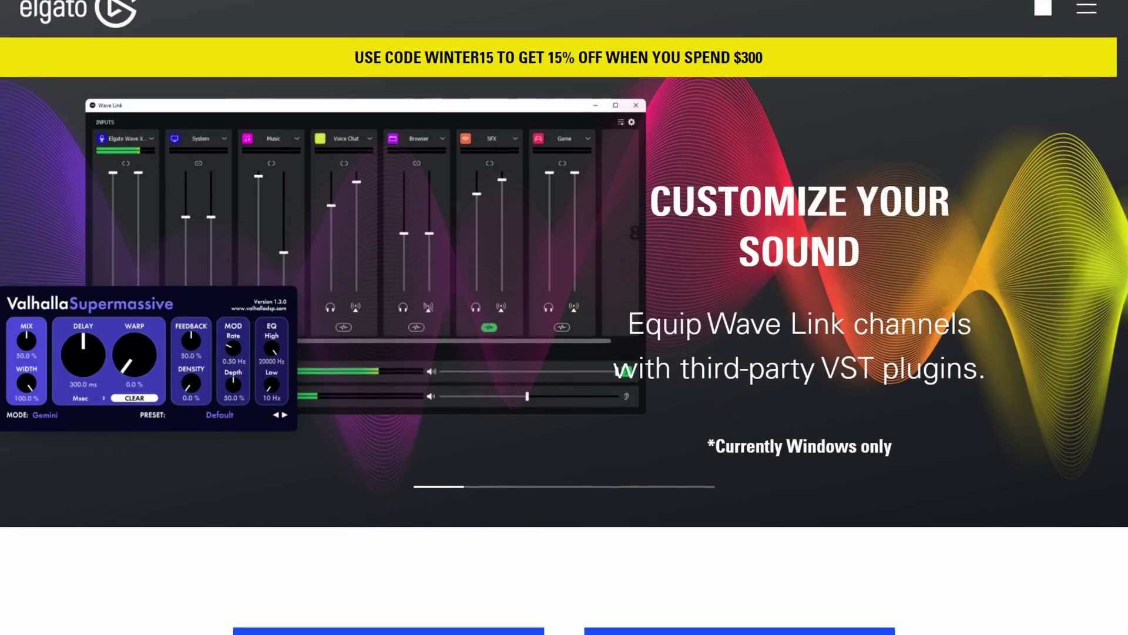
scroll(564, 317, down, 4)
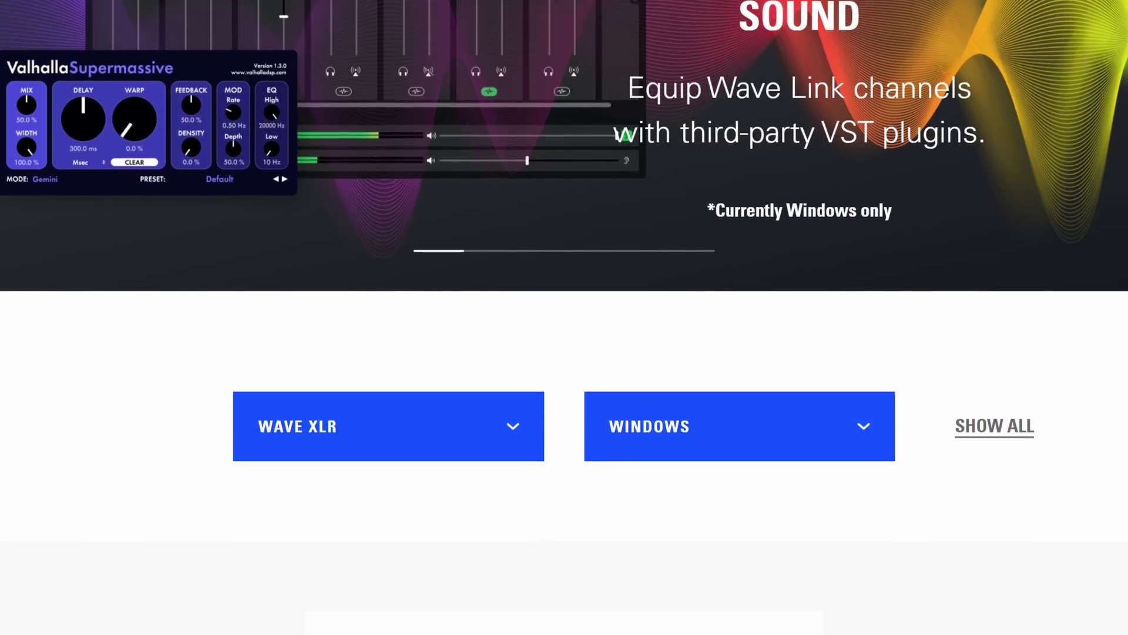
scroll(564, 317, down, 4)
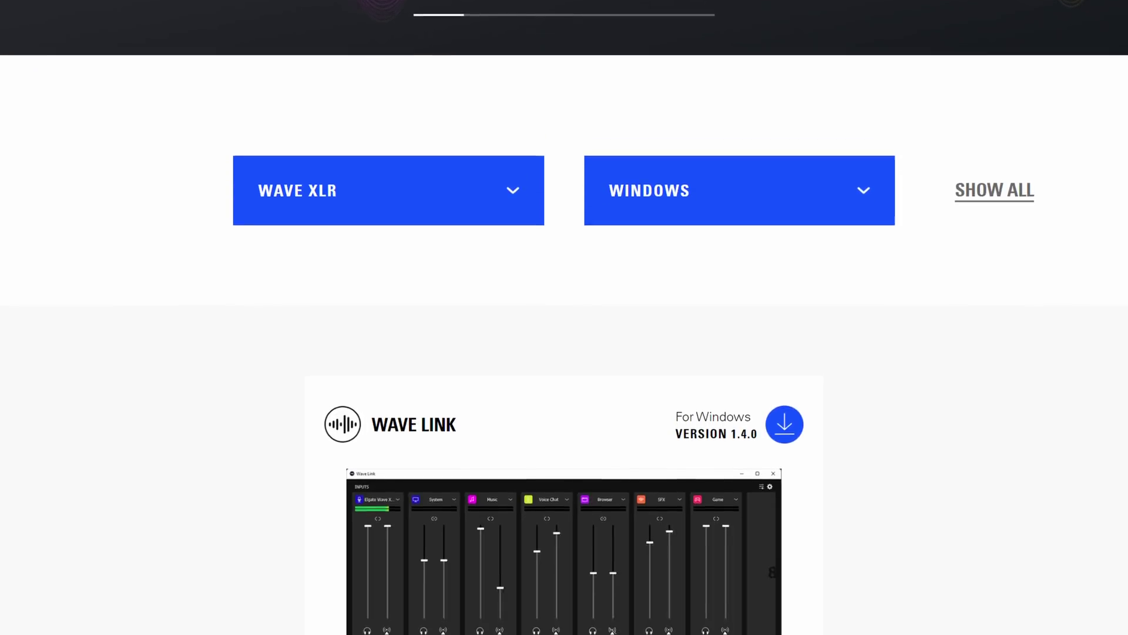
scroll(565, 318, down, 3)
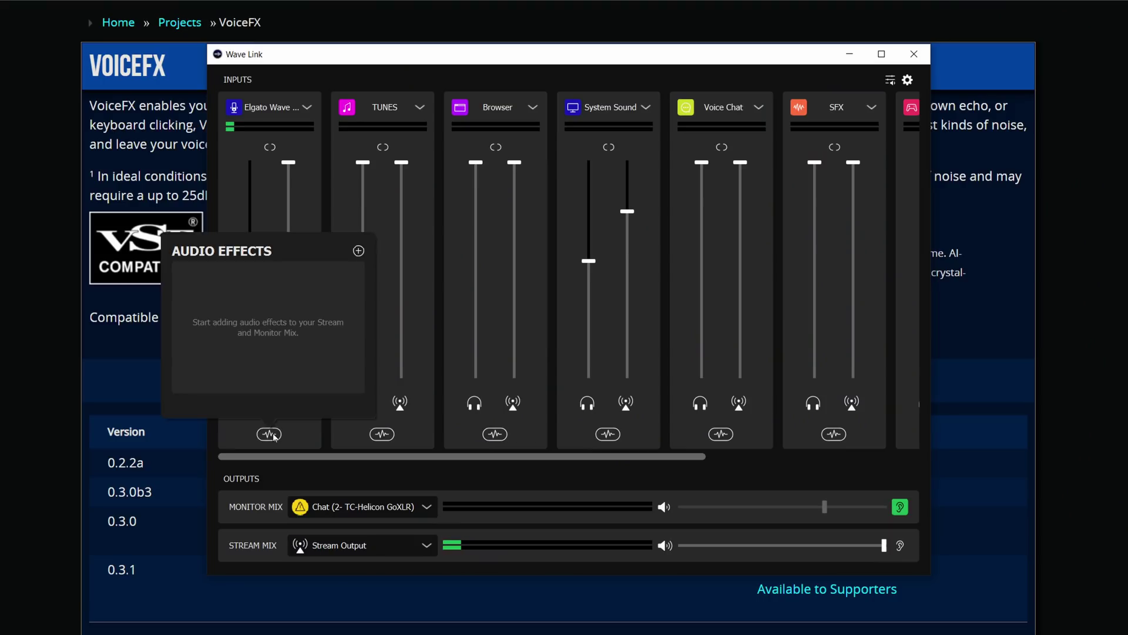
Step: Open Elgato's Recommended VSTs article through Get More Audio Effects and scroll through its plugin picks
click(358, 251)
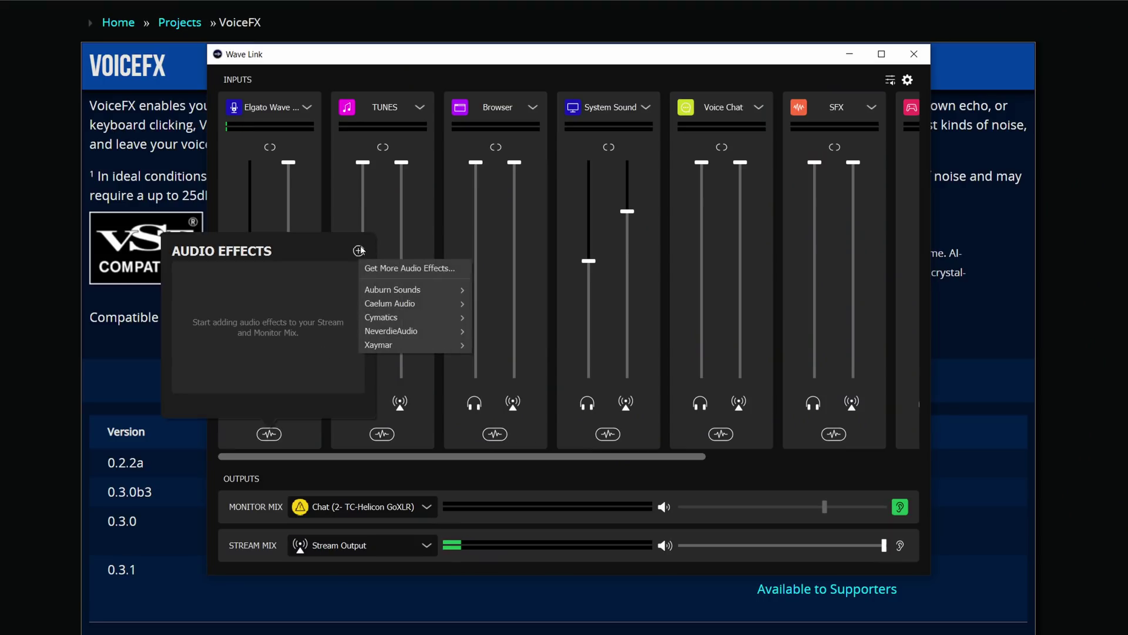
click(420, 267)
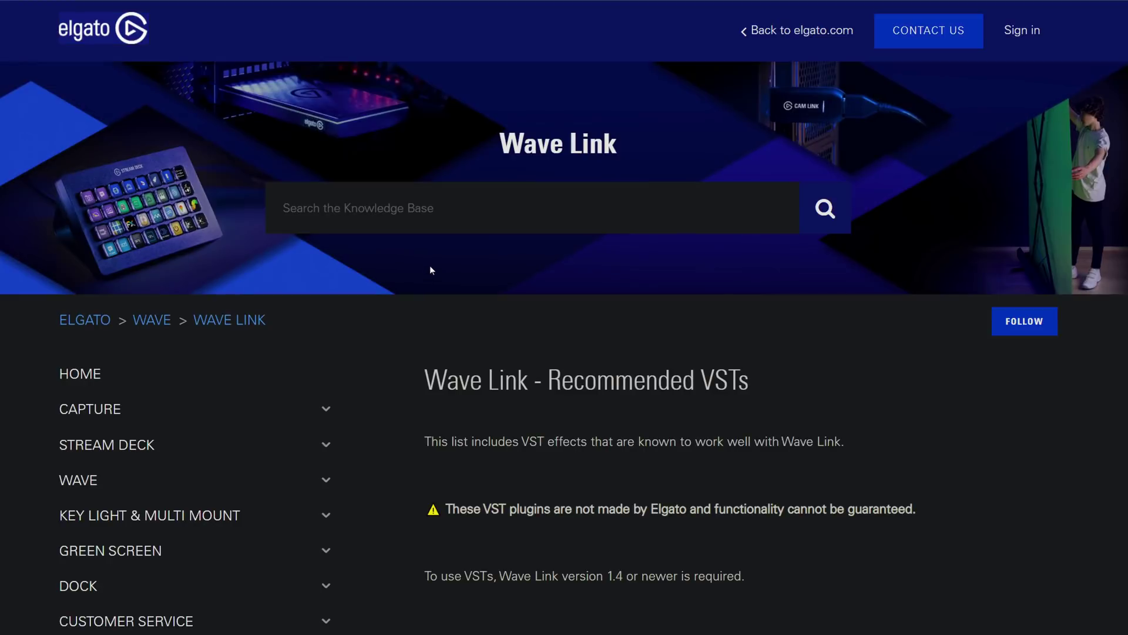
scroll(510, 349, down, 5)
scroll(511, 351, down, 11)
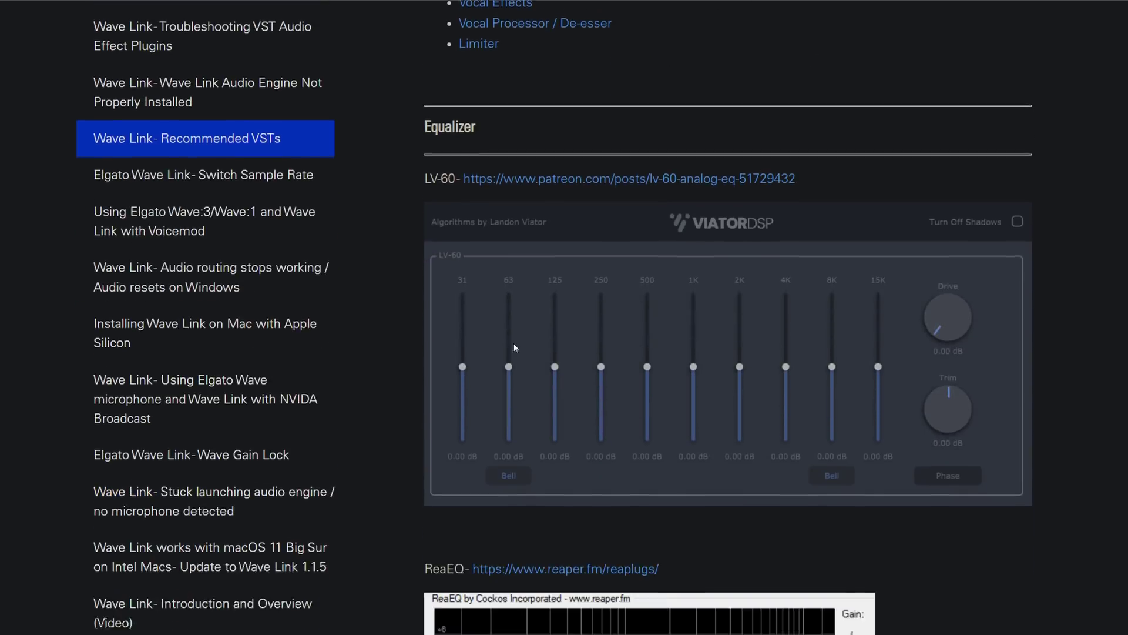
scroll(514, 347, down, 17)
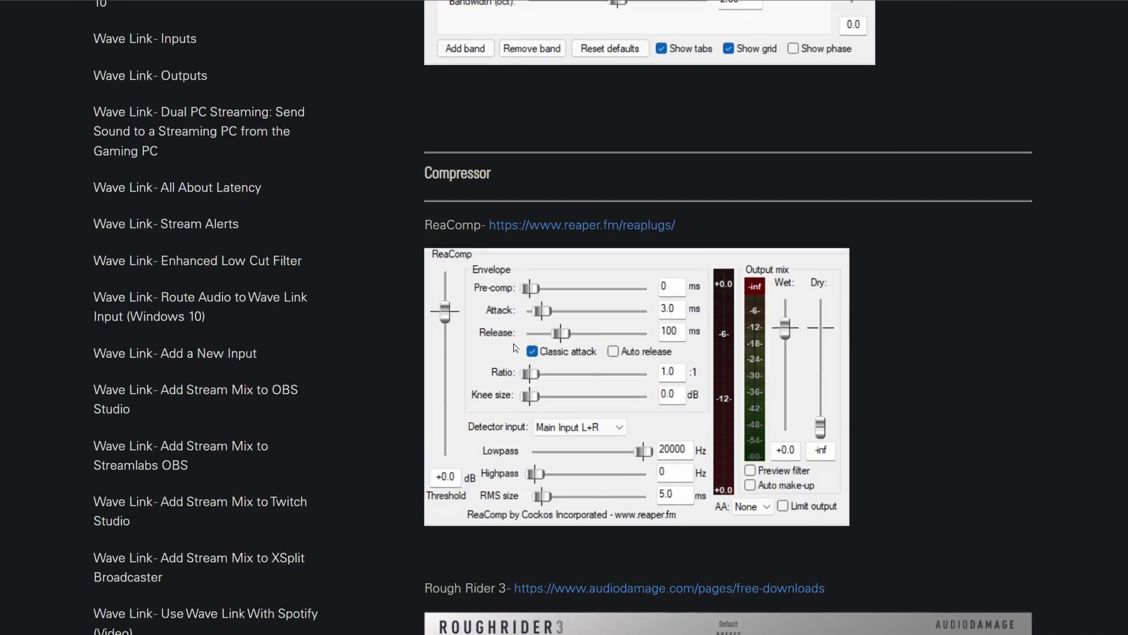
scroll(514, 347, down, 20)
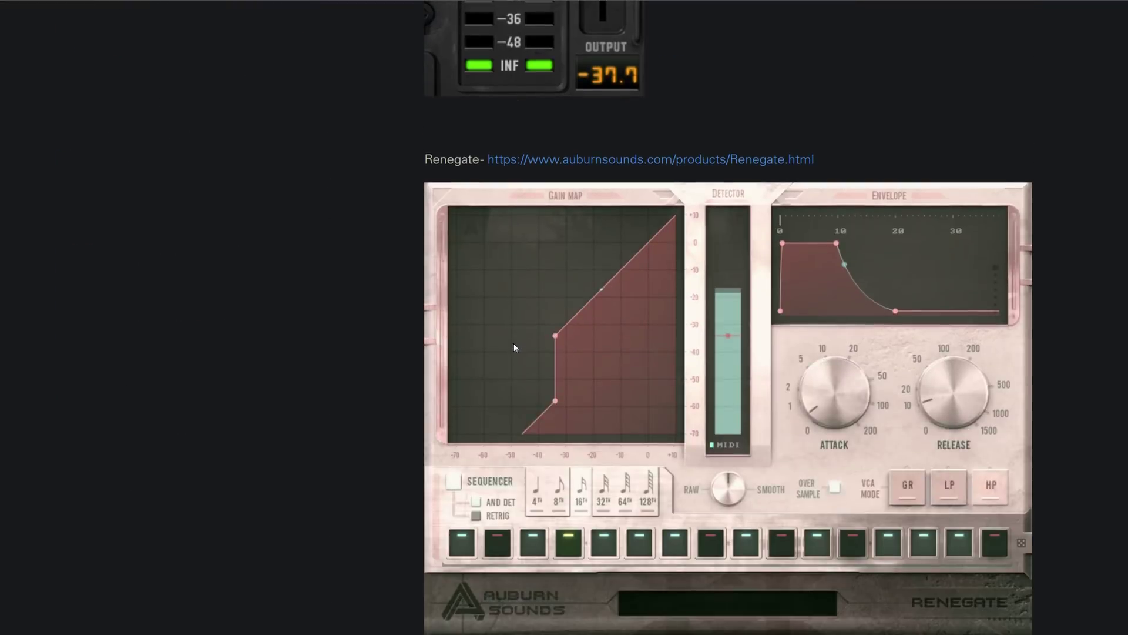
scroll(514, 347, down, 4)
Step: Finish skimming the article and switch back to the Wave Link mixer
scroll(514, 346, up, 6)
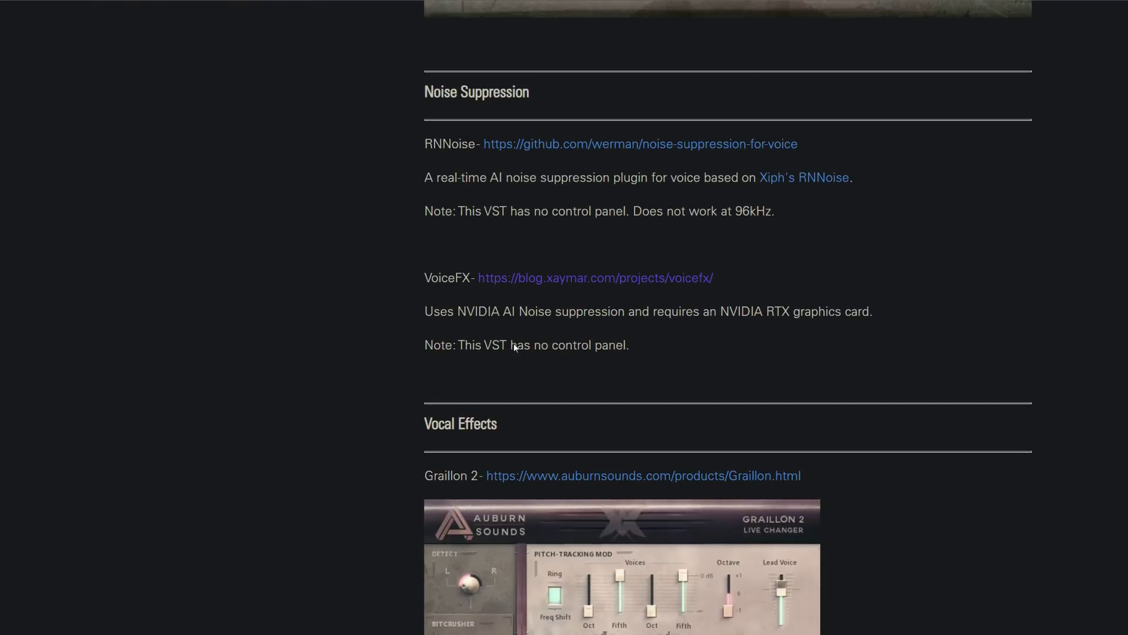
scroll(513, 347, down, 20)
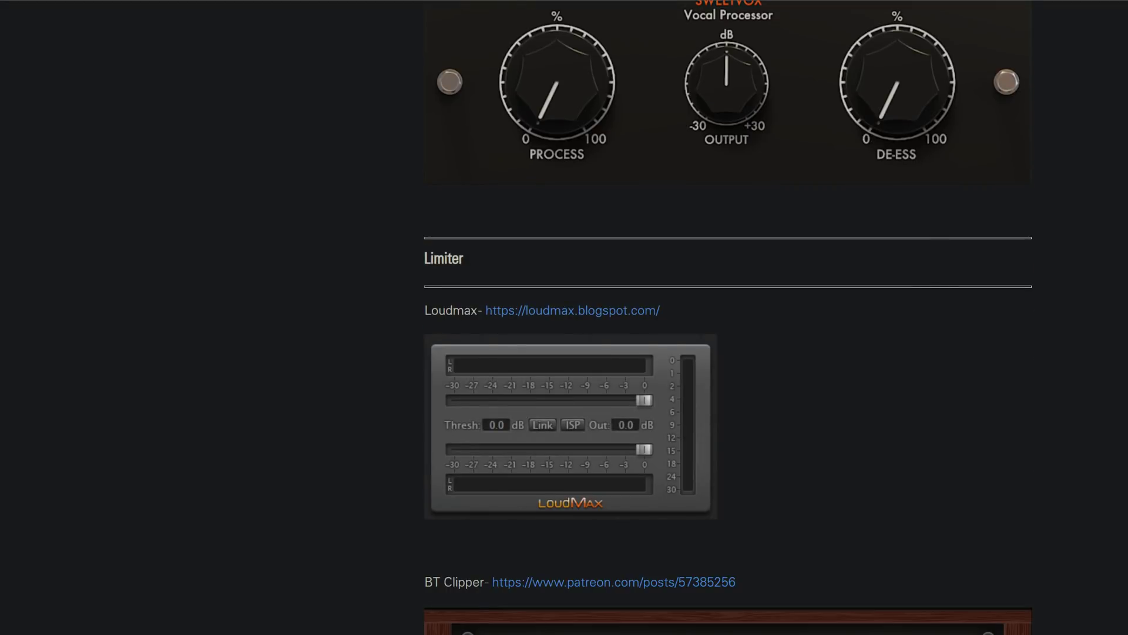
key(alt+Tab)
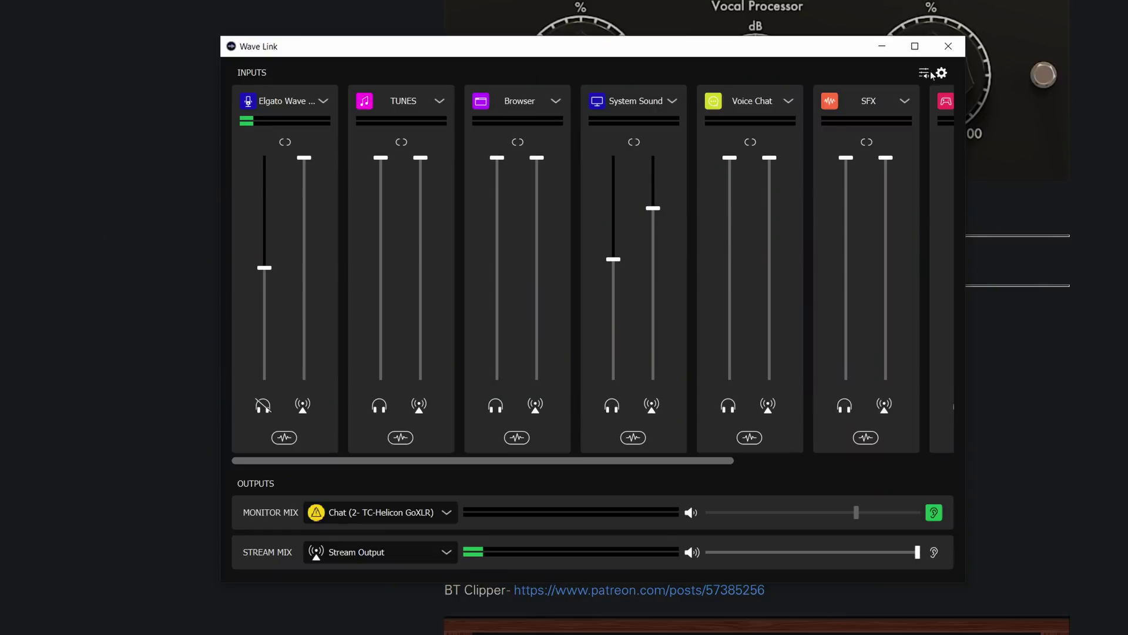
Step: Rescan the VST plugin folders from Wave Link's Audio Effects preferences
click(939, 72)
click(148, 200)
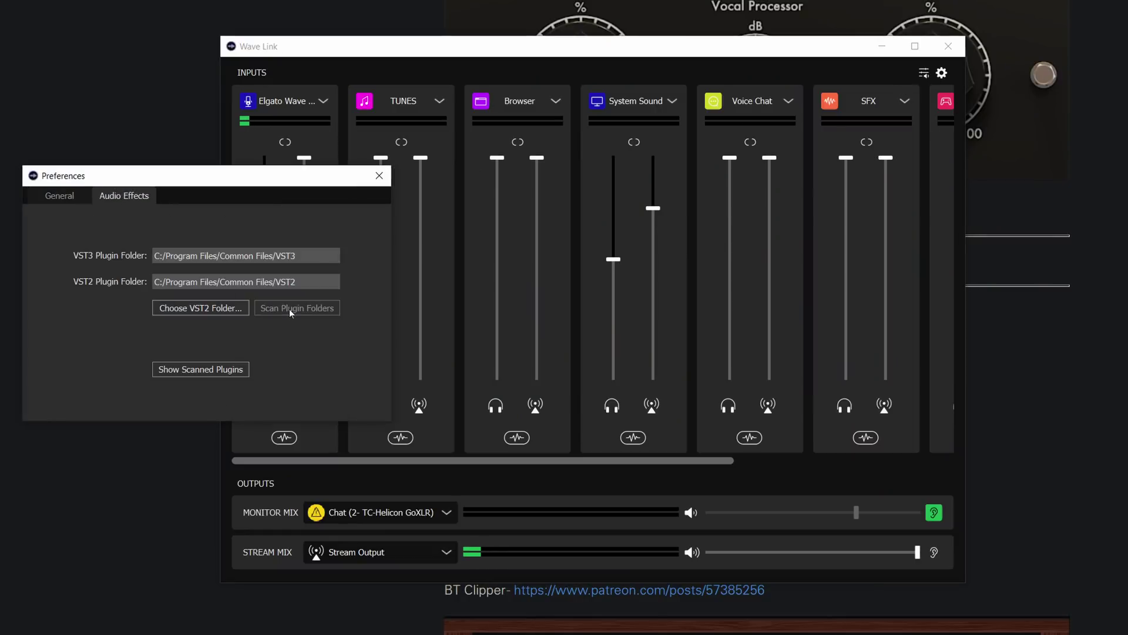
click(282, 337)
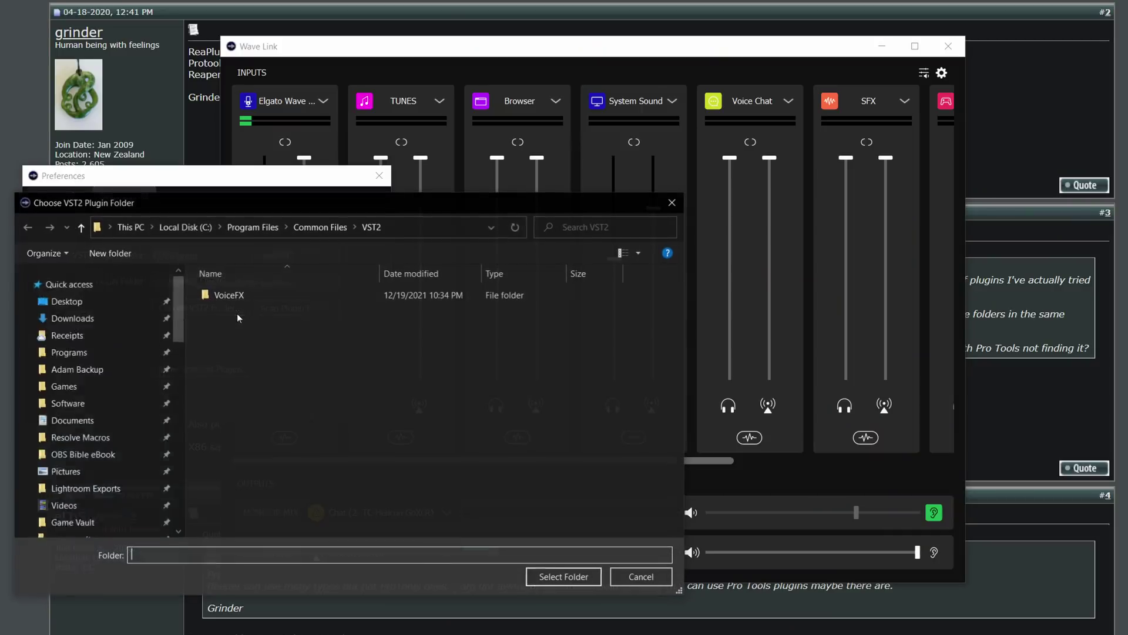
Step: Set the VST2 plugin folder to Program Files/VSTPlugIns
click(259, 228)
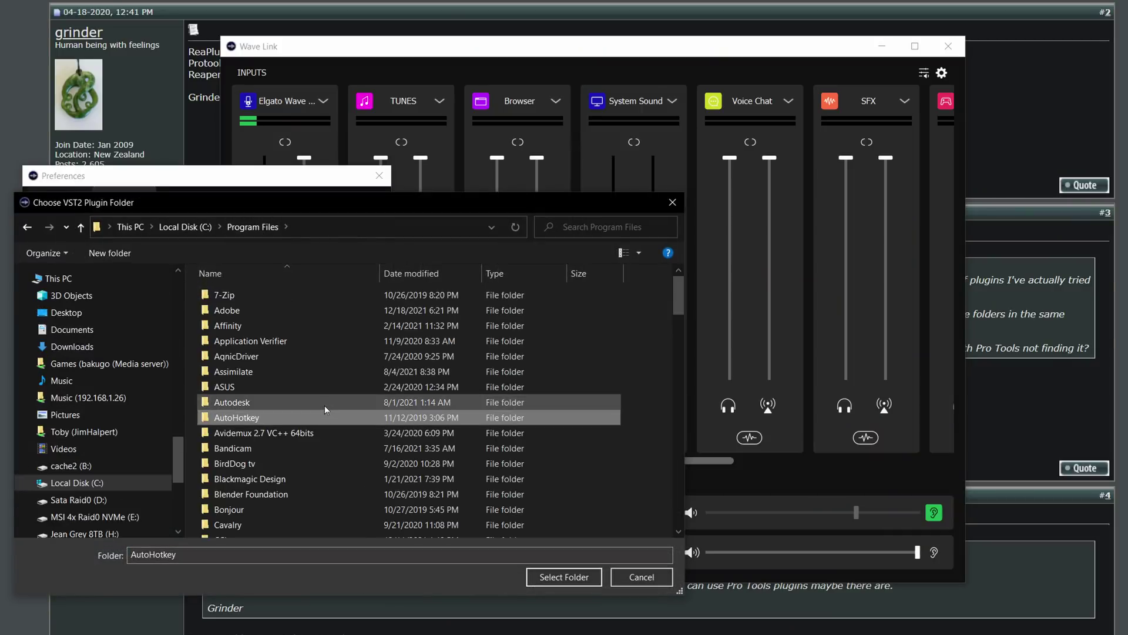
text(sh)
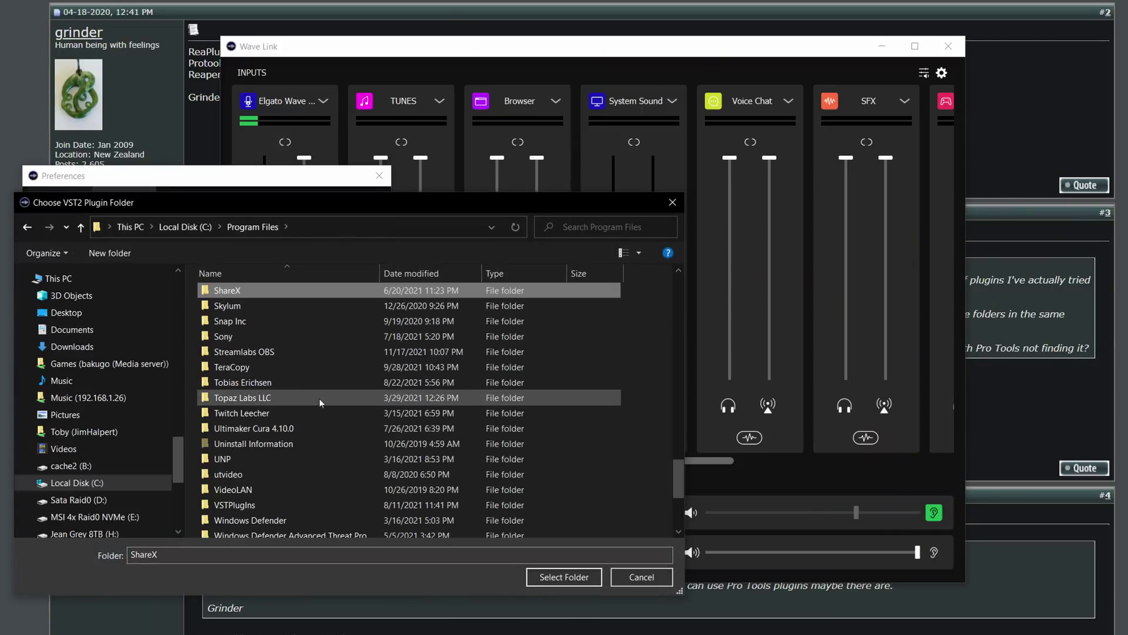
click(186, 227)
double_click(269, 423)
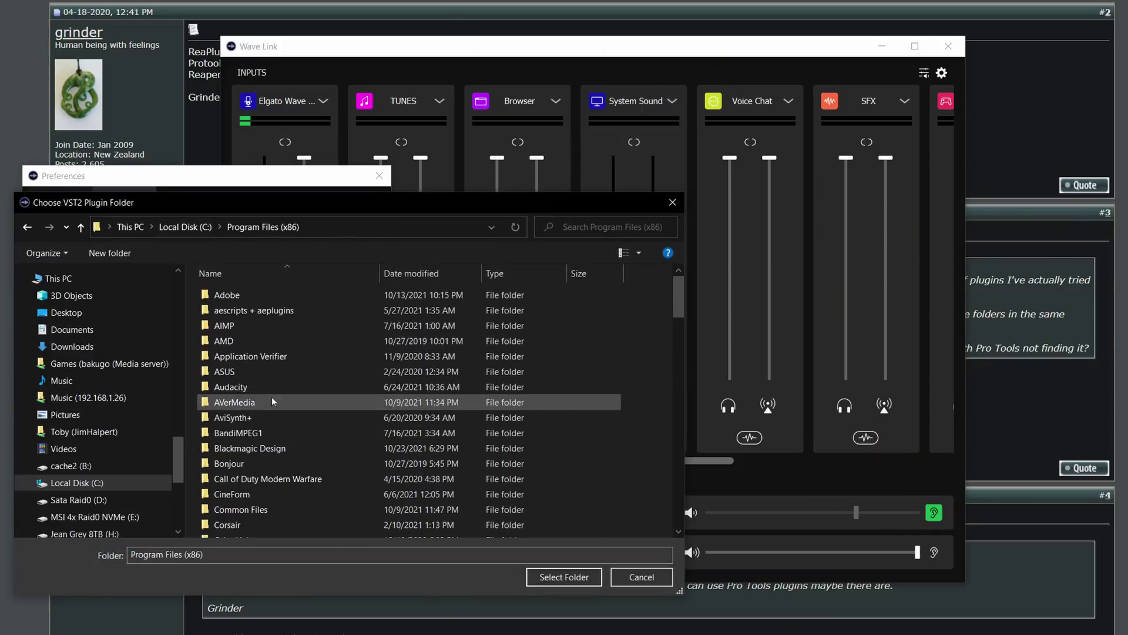
text(spbe)
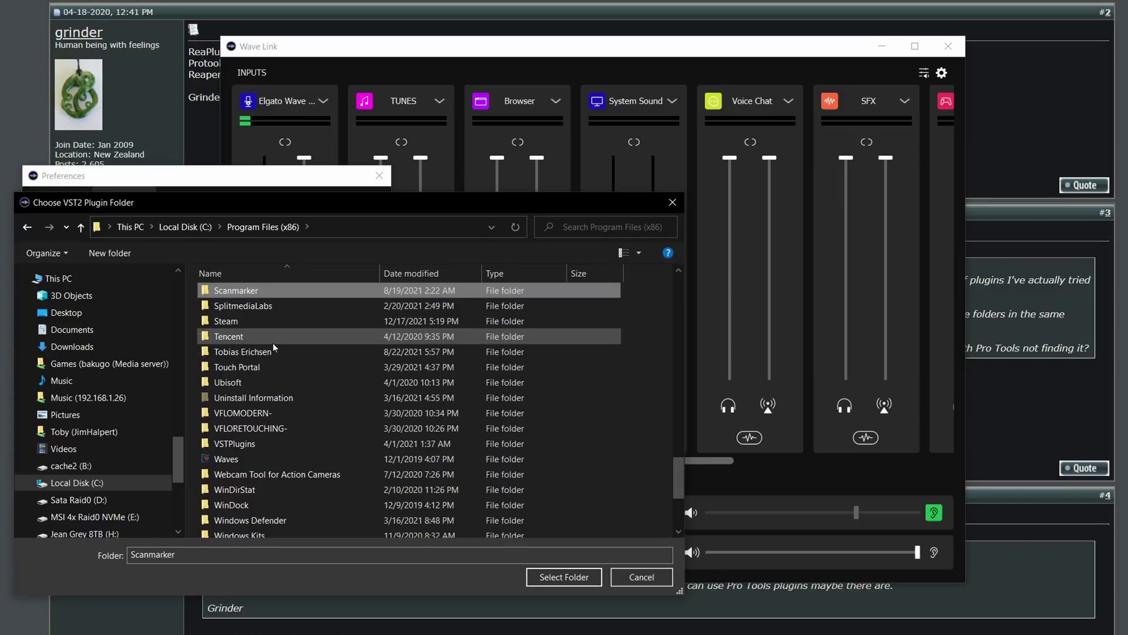
text(r)
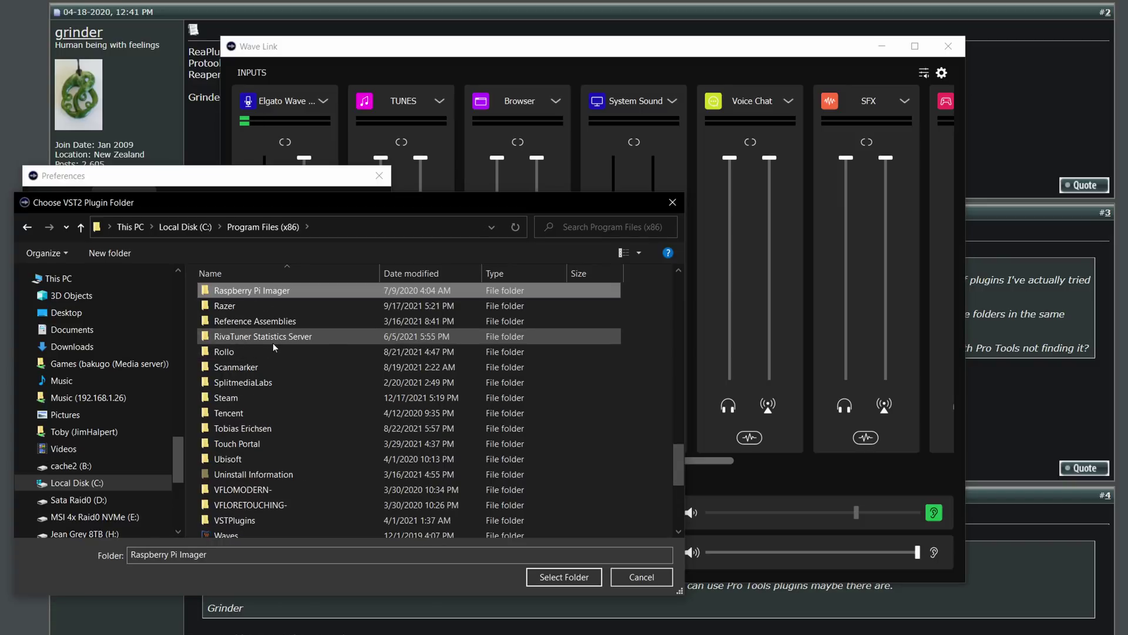
key(alt+Up)
double_click(261, 482)
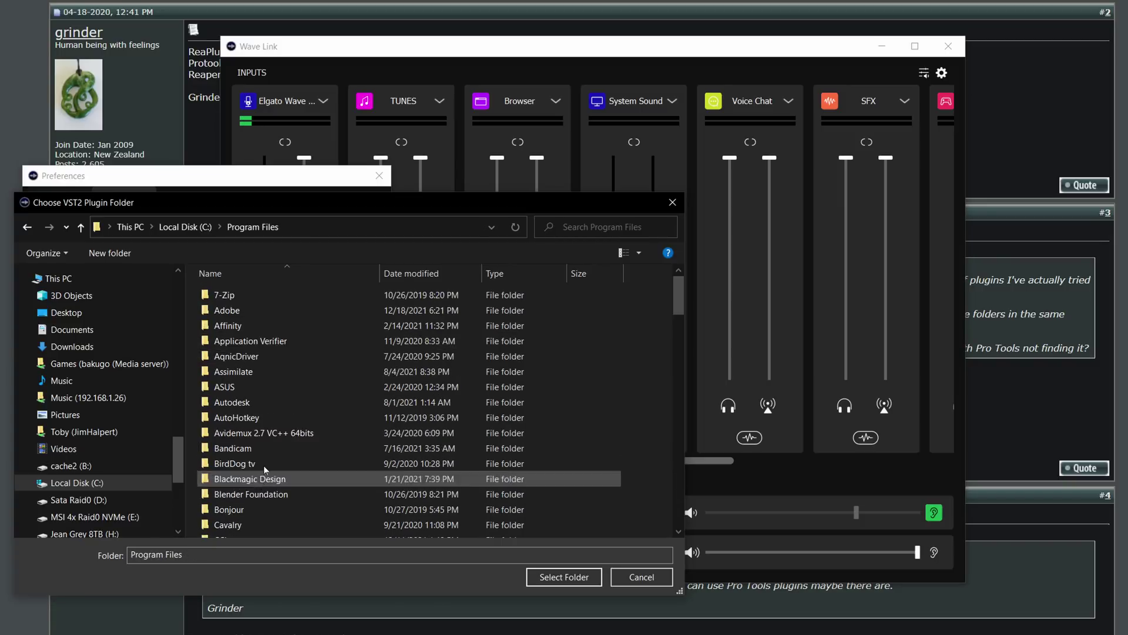
text(r)
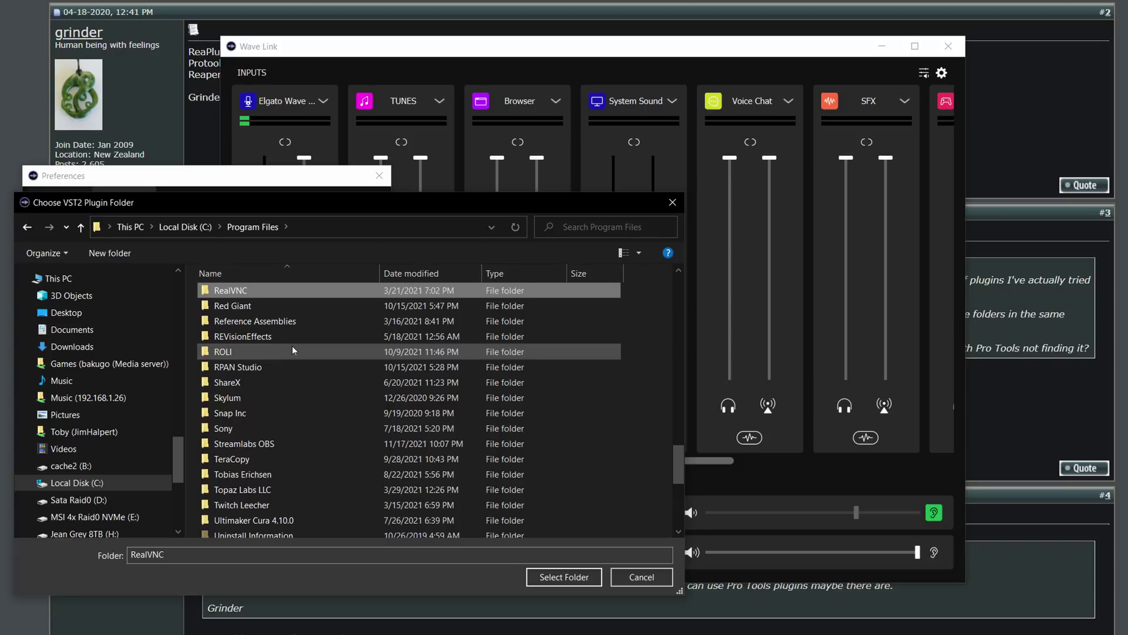
scroll(292, 350, down, 6)
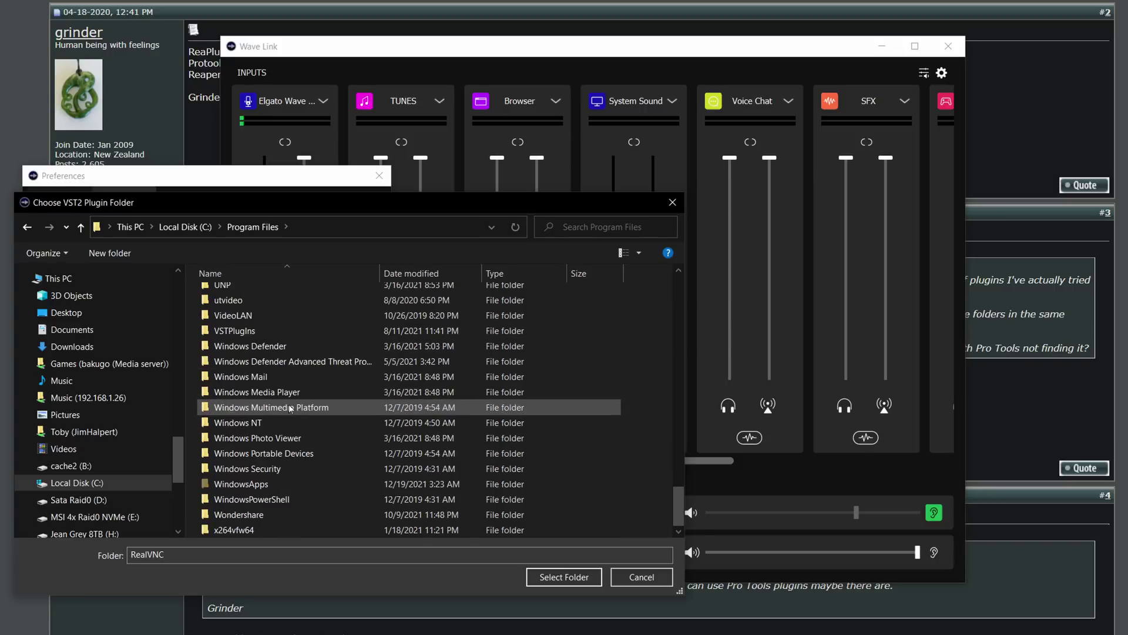
scroll(287, 432, up, 4)
scroll(287, 429, down, 3)
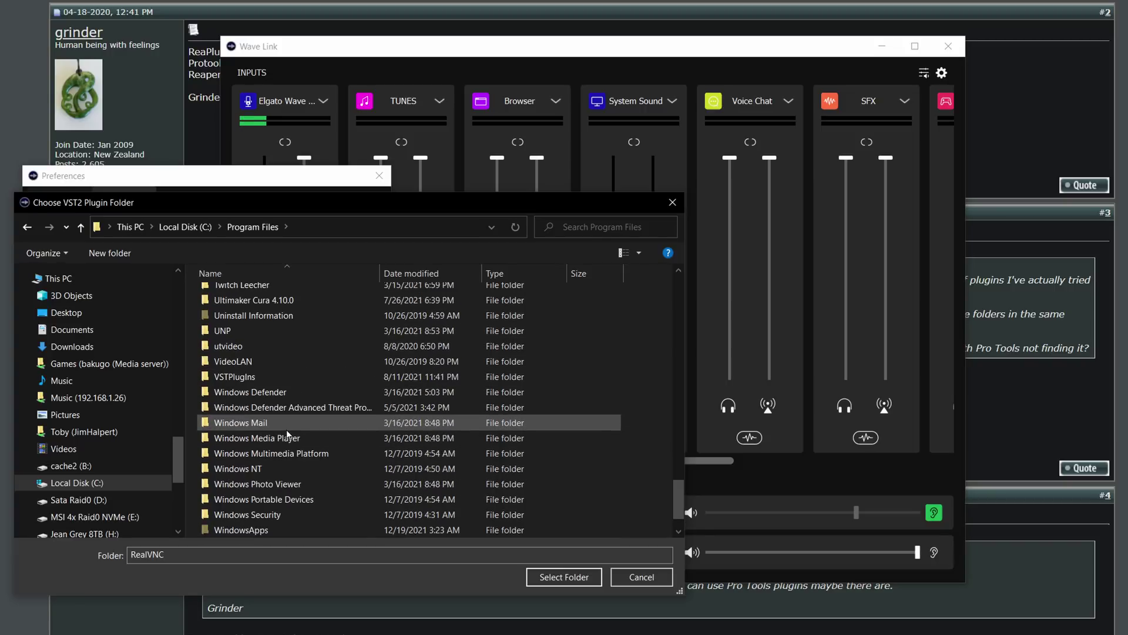
double_click(254, 381)
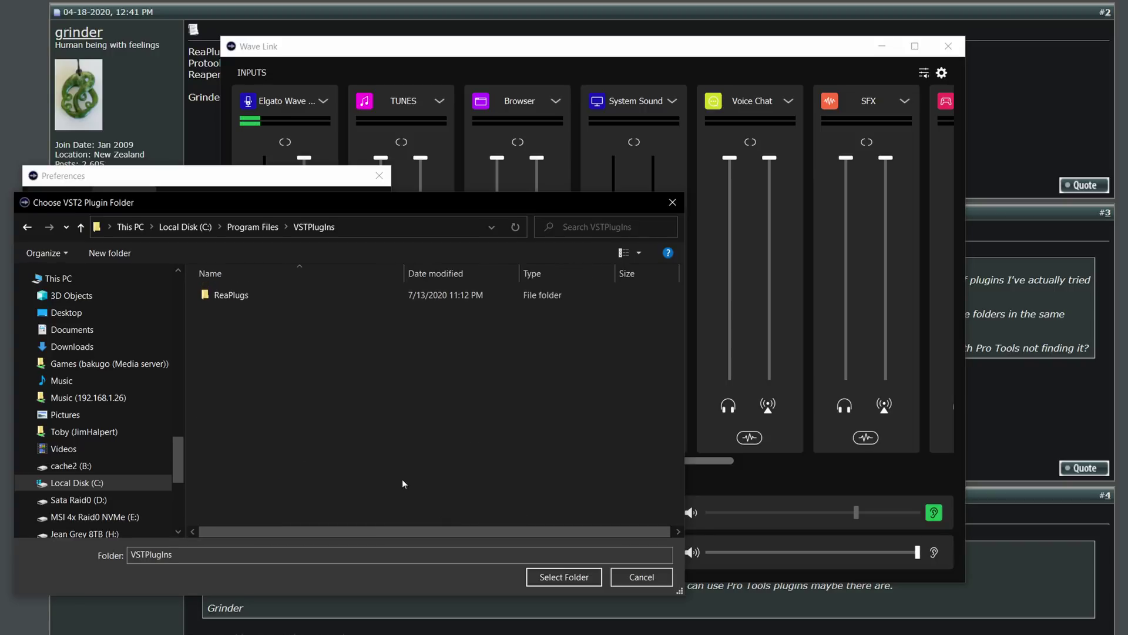
click(563, 577)
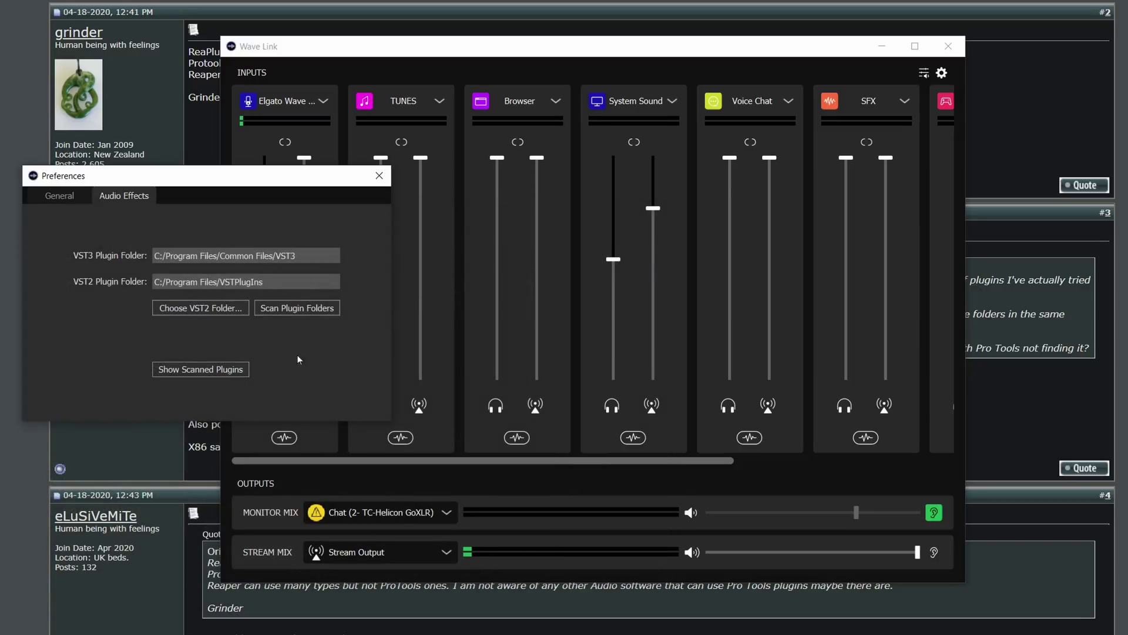
Step: Scan the plugin folders, allow firewall access, accept the 13 new plugins, and close Preferences
click(297, 309)
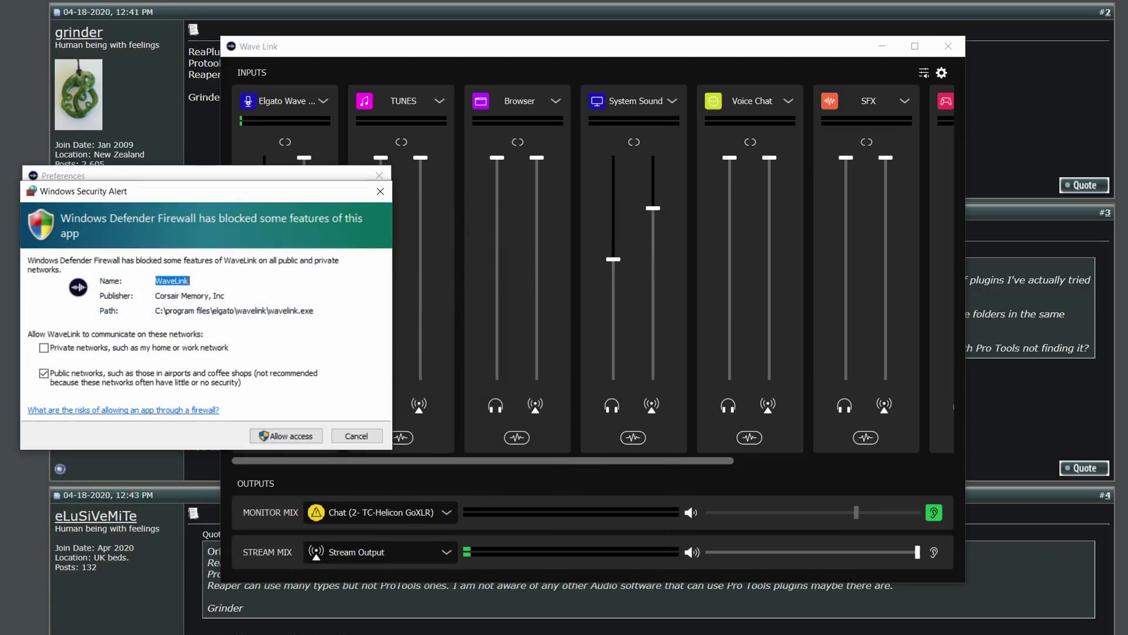
click(77, 351)
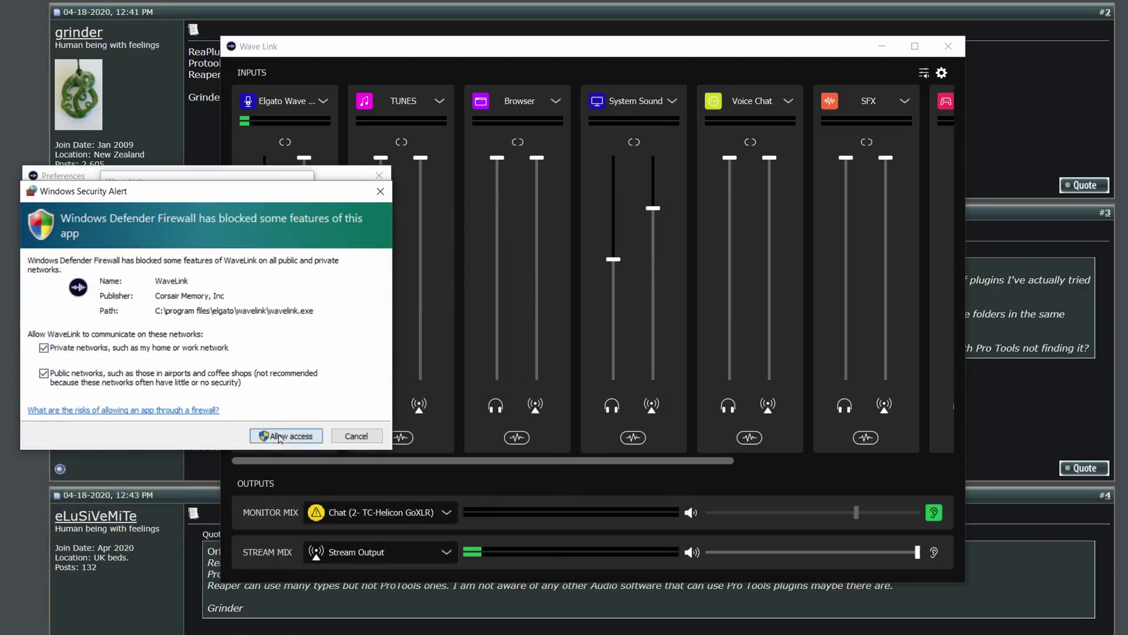
click(282, 435)
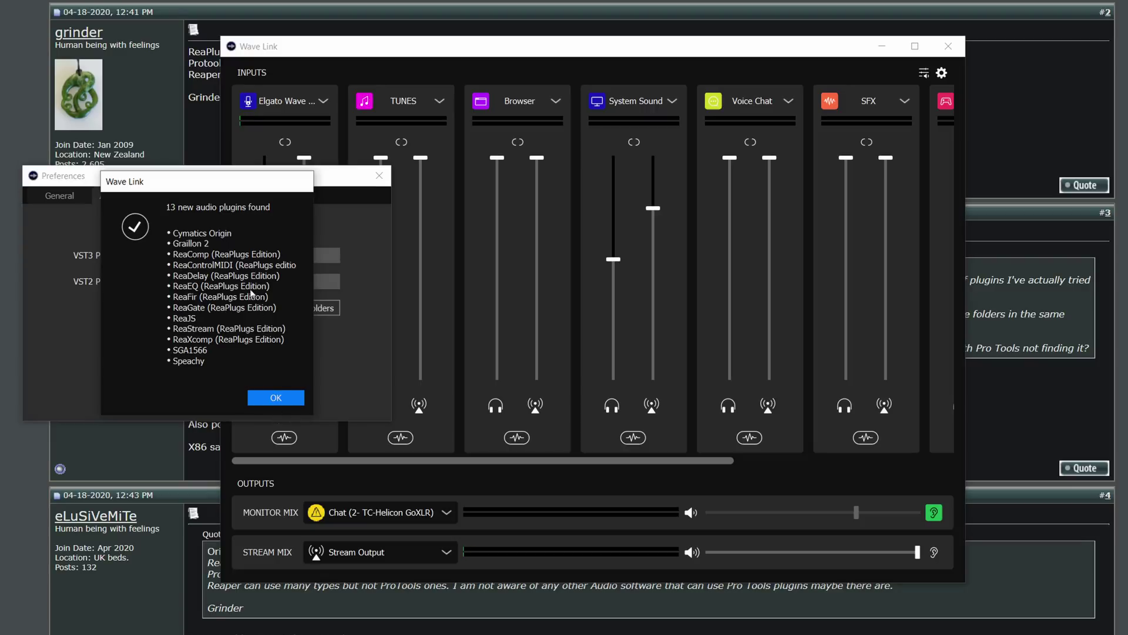
click(275, 397)
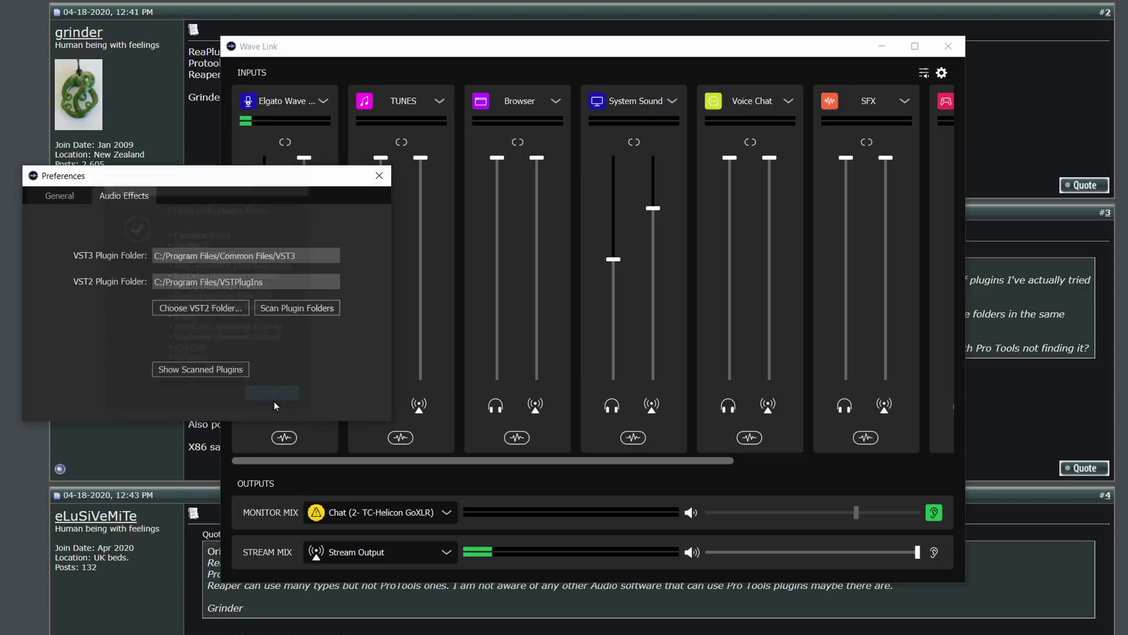
click(61, 197)
click(379, 176)
Step: Browse the Cockos effects in the microphone's Audio Effects menu without adding any
click(284, 437)
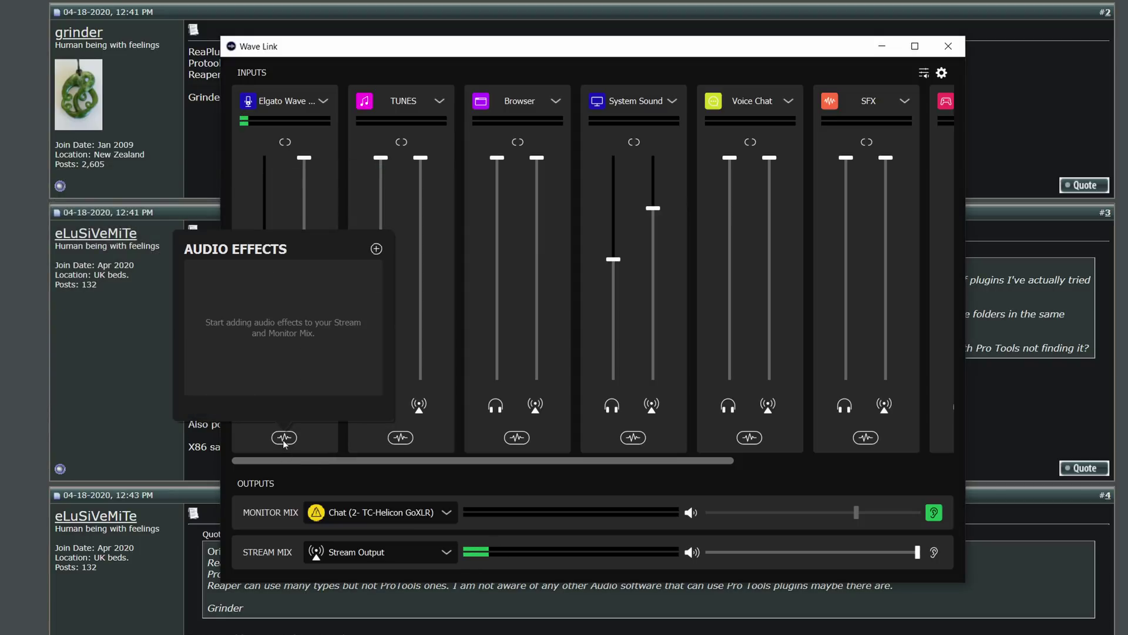
click(376, 249)
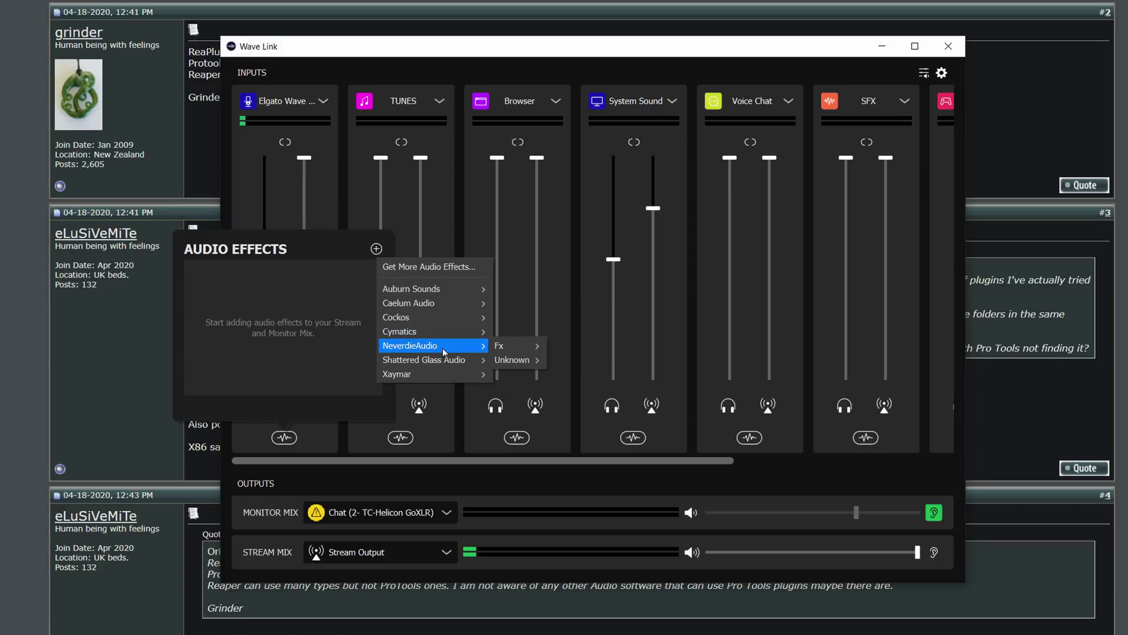
mouse_move(437, 315)
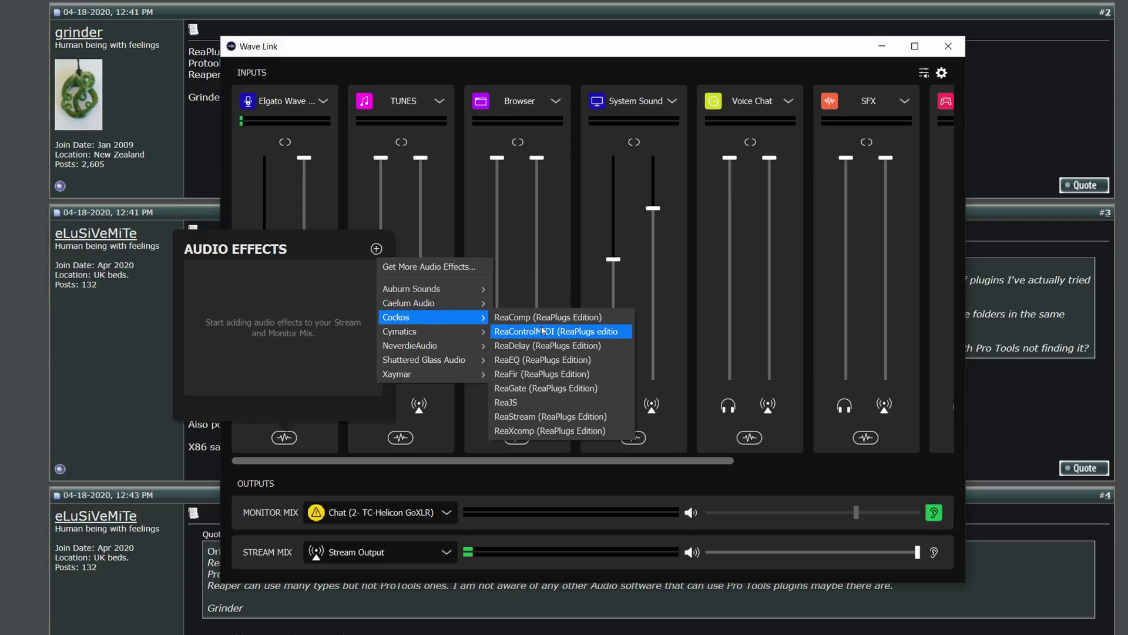
click(458, 442)
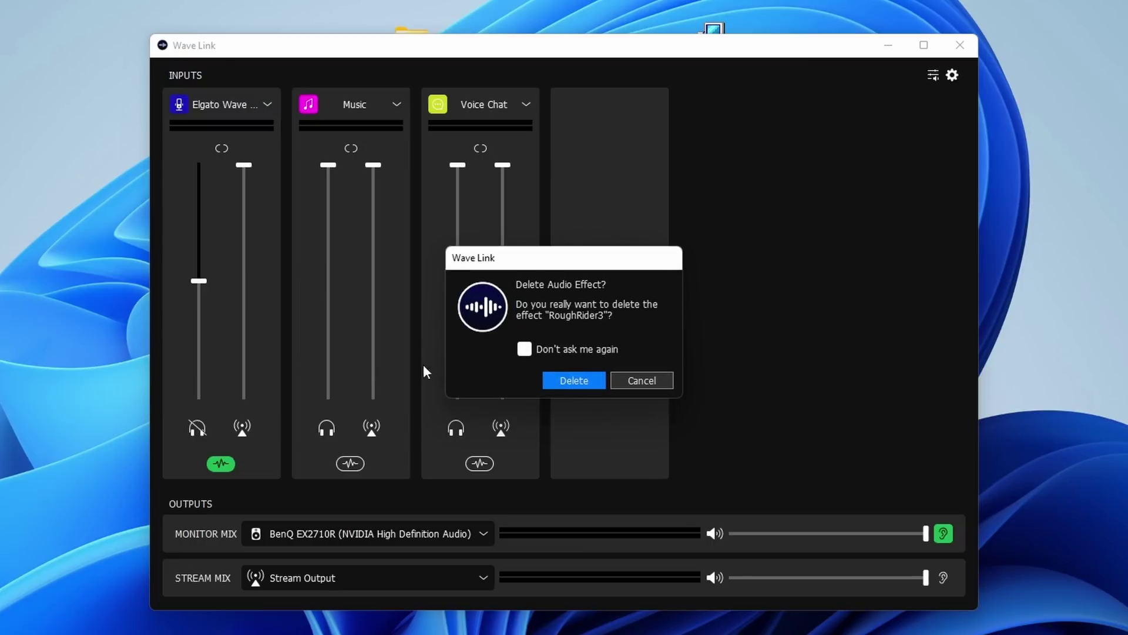
Step: Delete RoughRider3 and add Cockos ReaEQ (ReaPlugs Edition) to the microphone channel
click(556, 381)
click(324, 254)
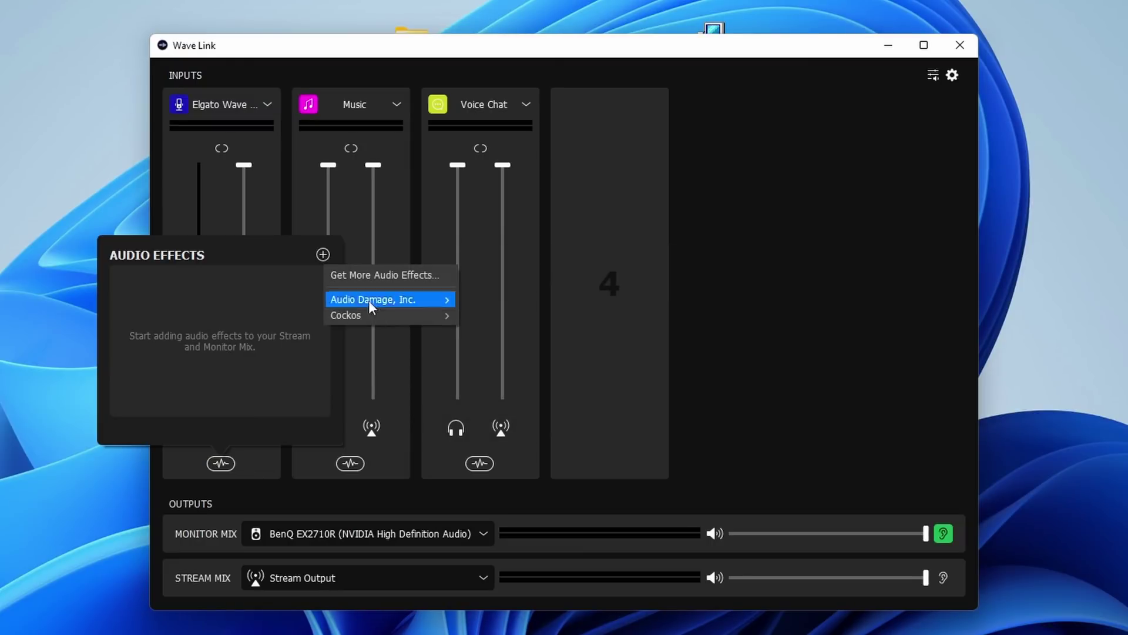
mouse_move(378, 311)
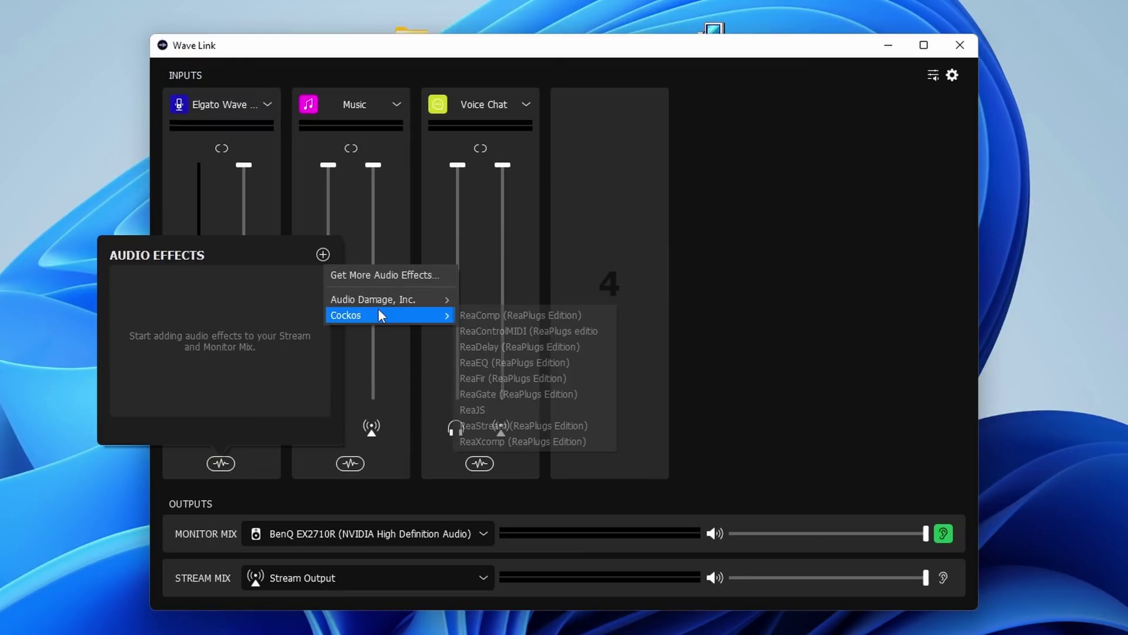
click(518, 365)
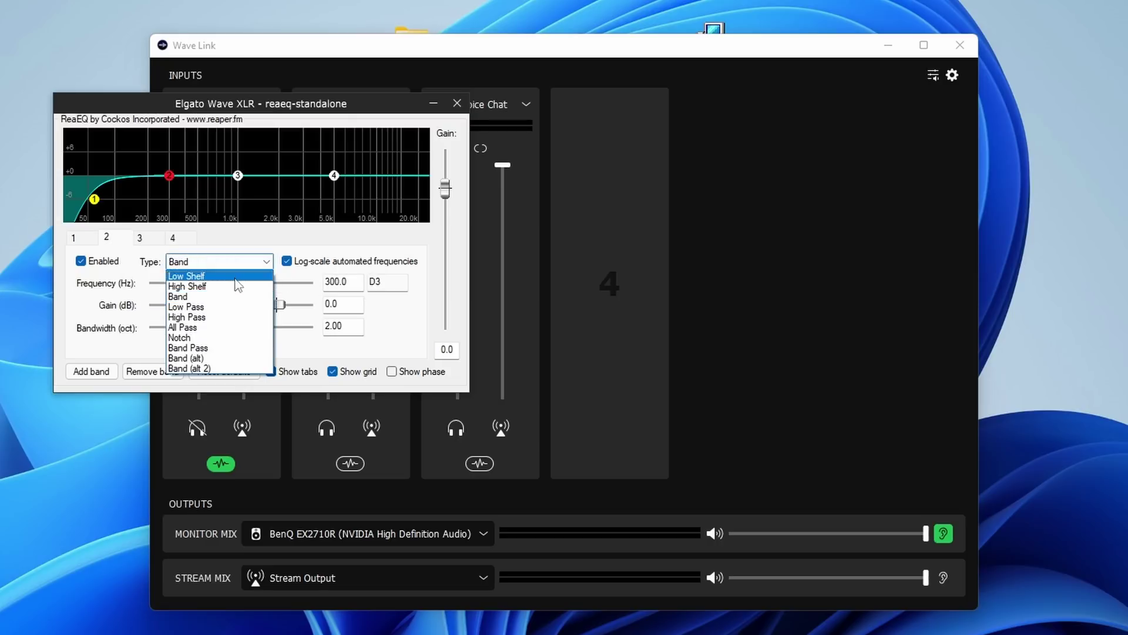
Step: Set ReaEQ band 2 to Low Shelf 123 Hz, band 3 a 1 kHz cut, band 4 High Shelf 5 kHz
click(231, 278)
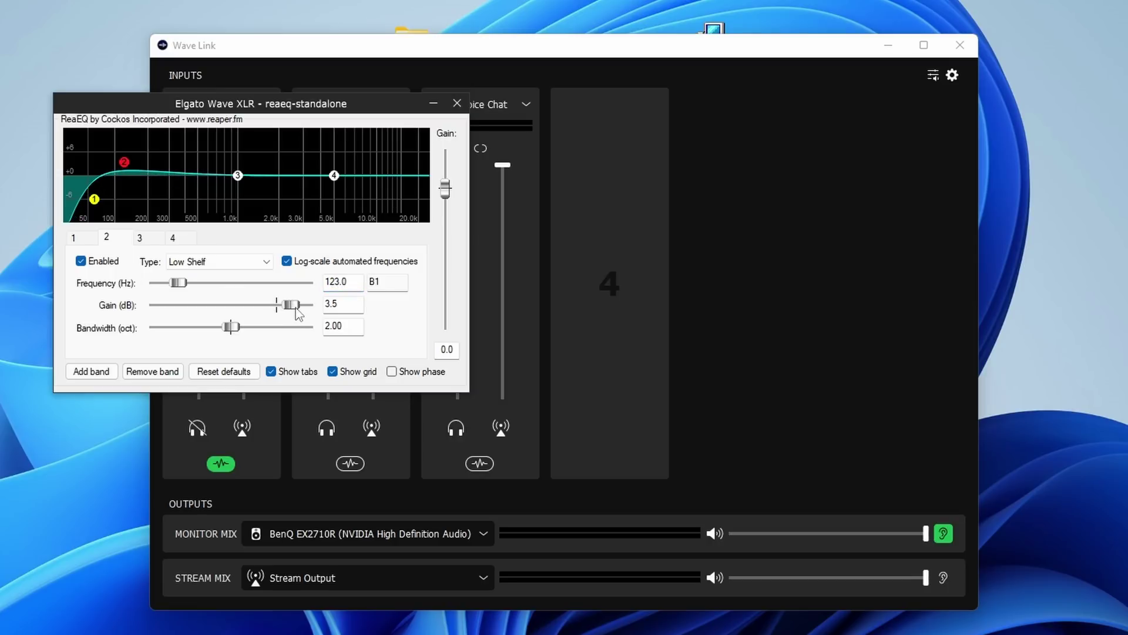
click(158, 242)
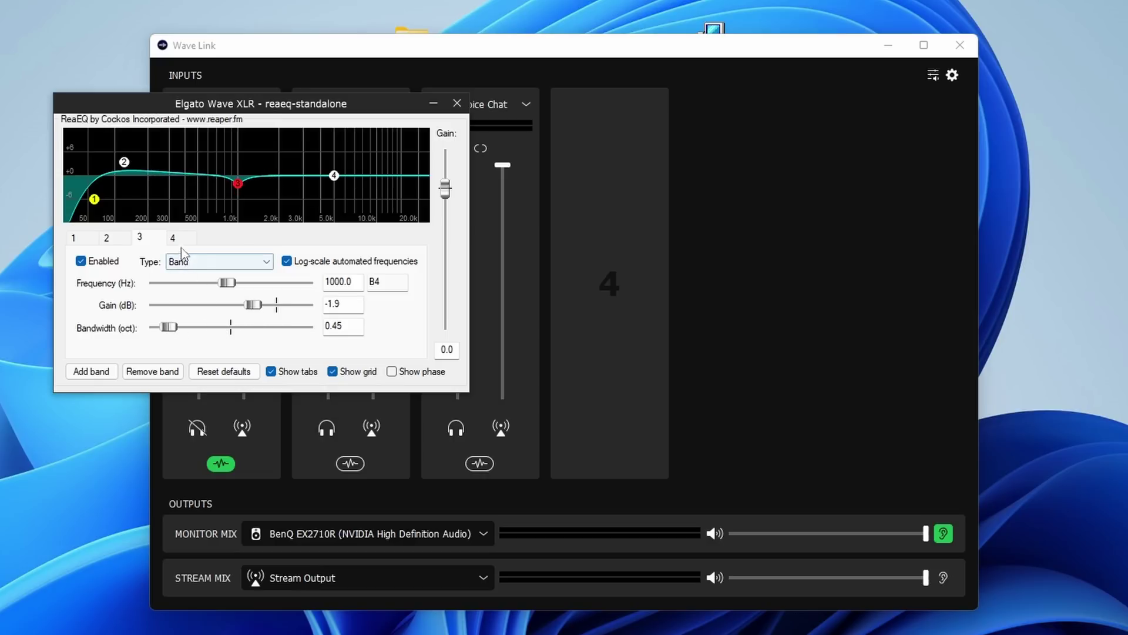
click(213, 272)
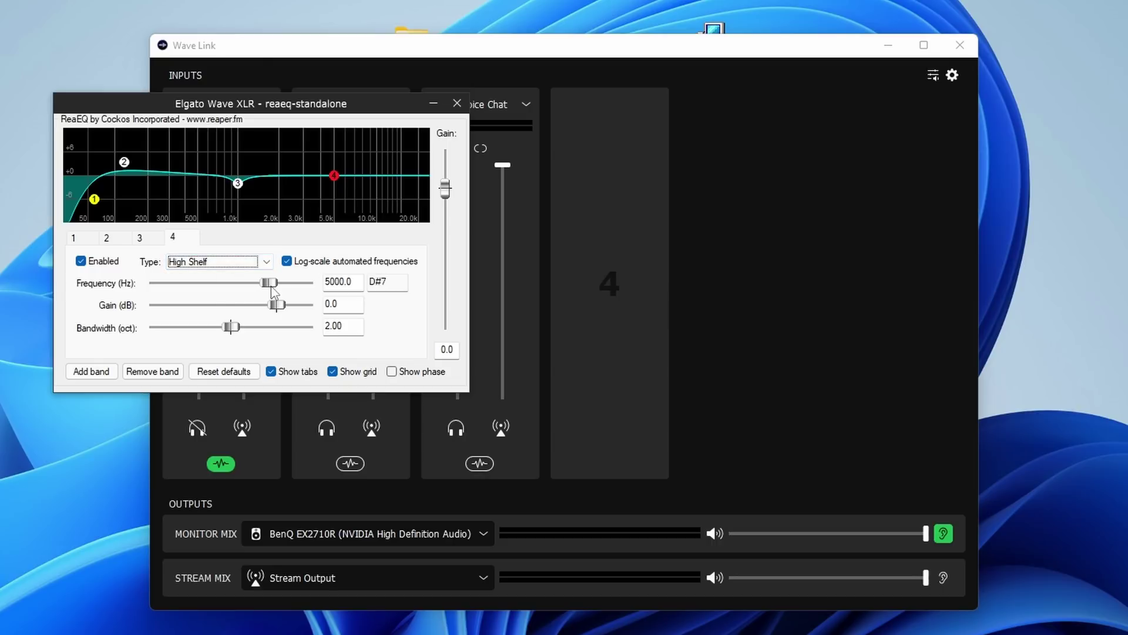
drag(286, 297, 291, 299)
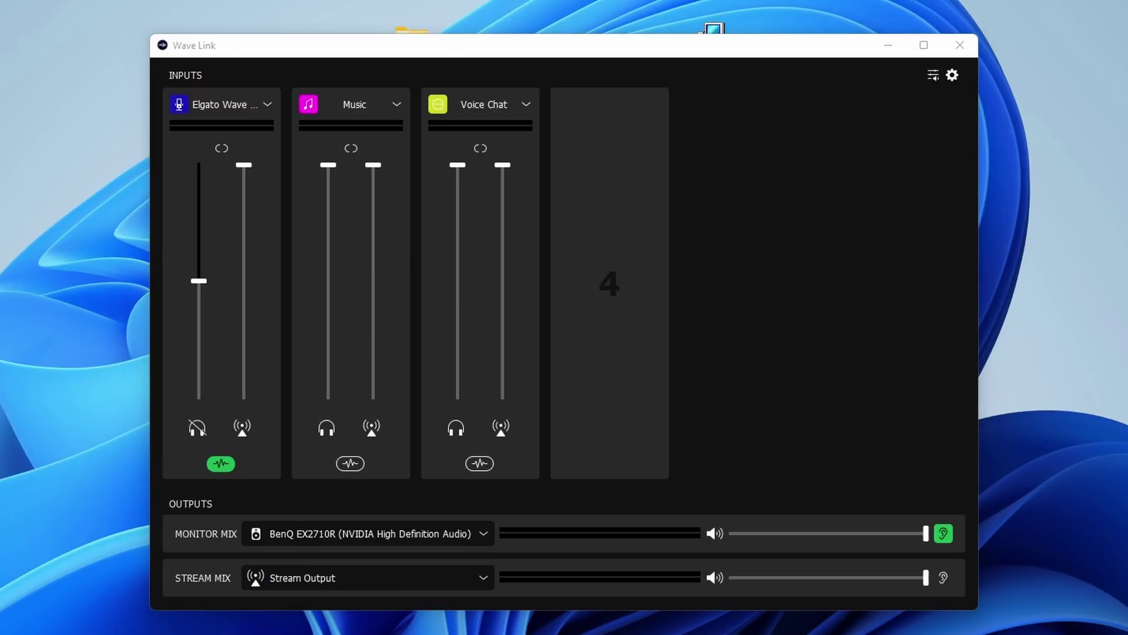
click(382, 44)
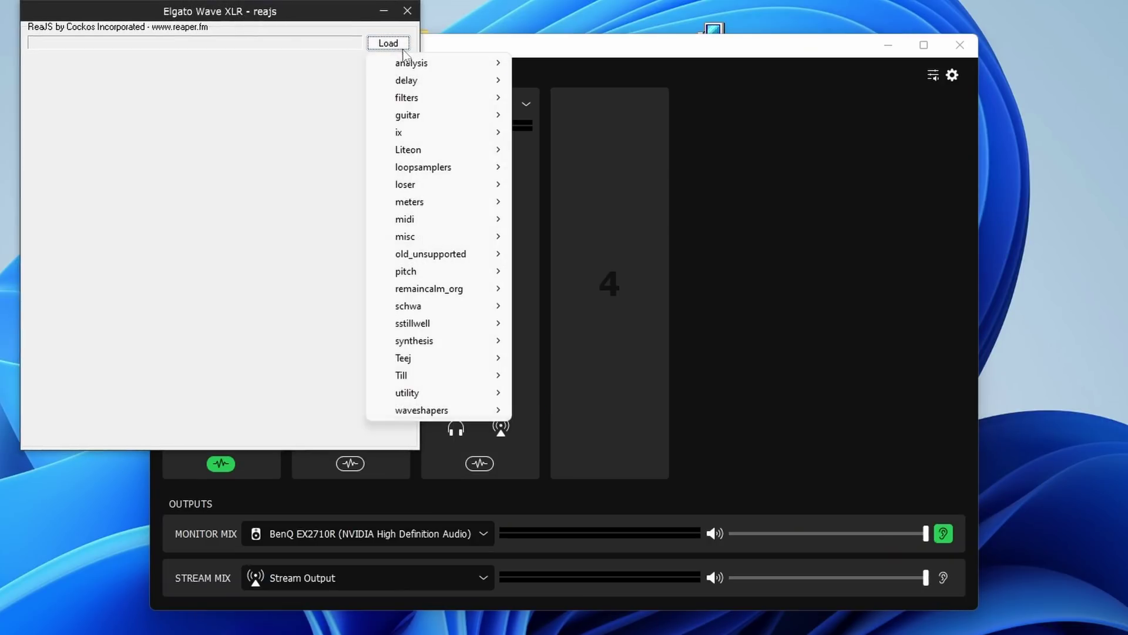
Step: Load the Liteon de-esser in ReaJS with Mono processing and a Bandpass target near 6704 Hz
mouse_move(472, 108)
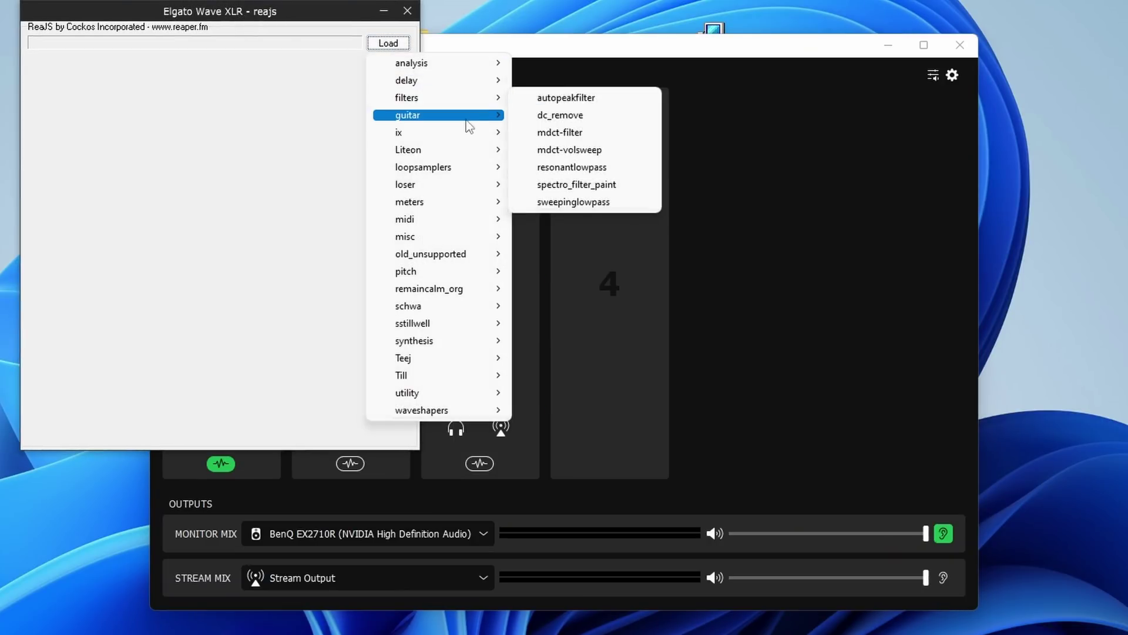
mouse_move(466, 151)
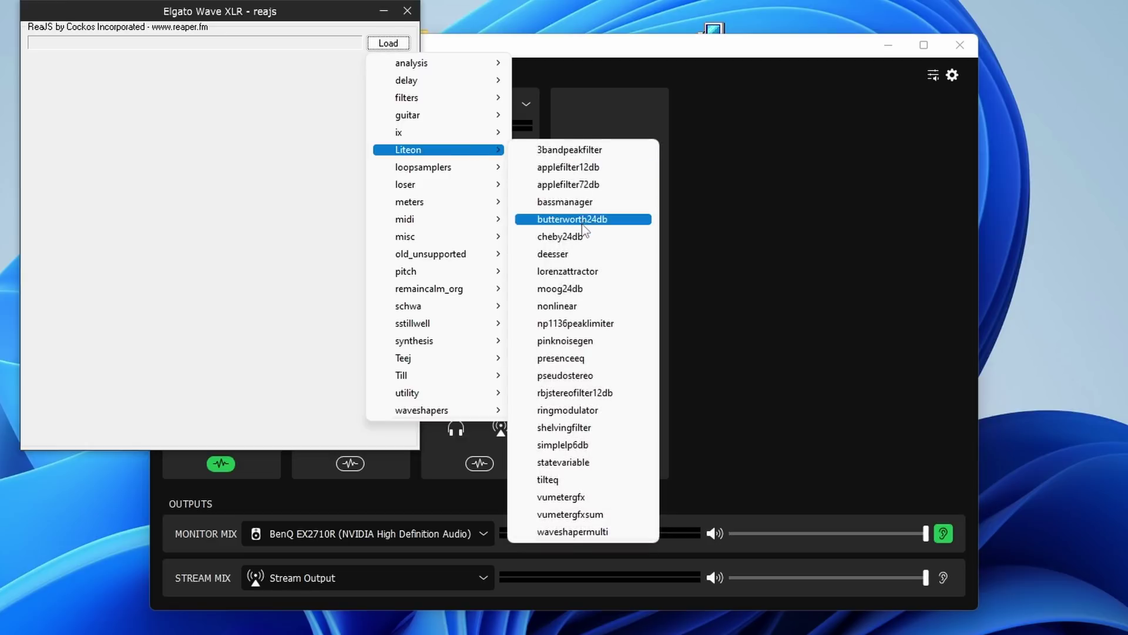
click(585, 253)
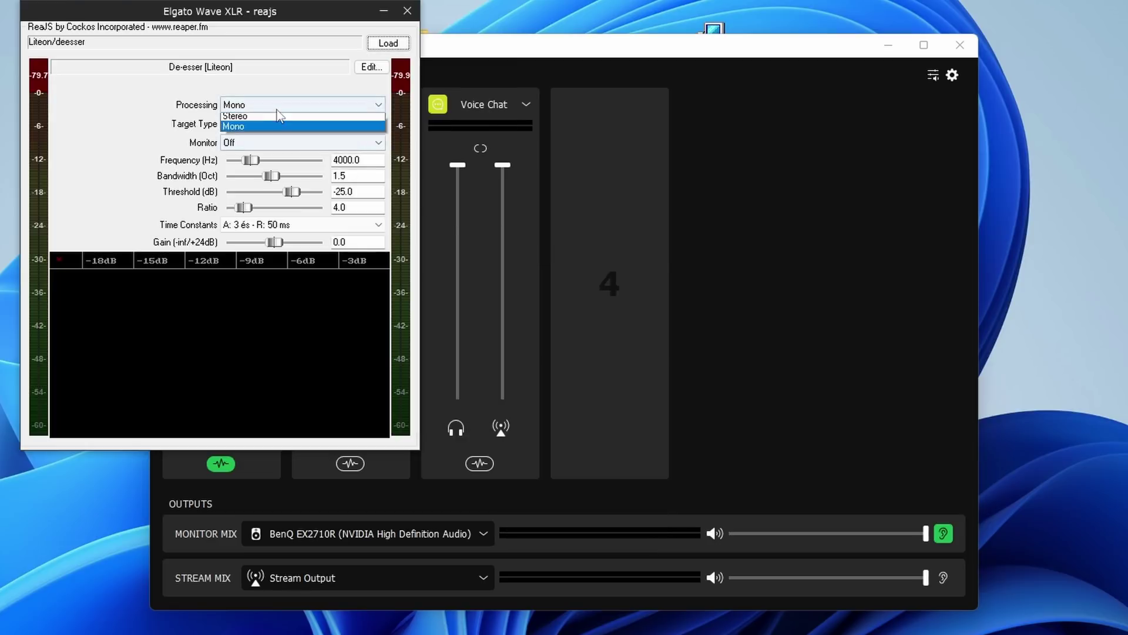
click(277, 126)
click(281, 122)
click(281, 142)
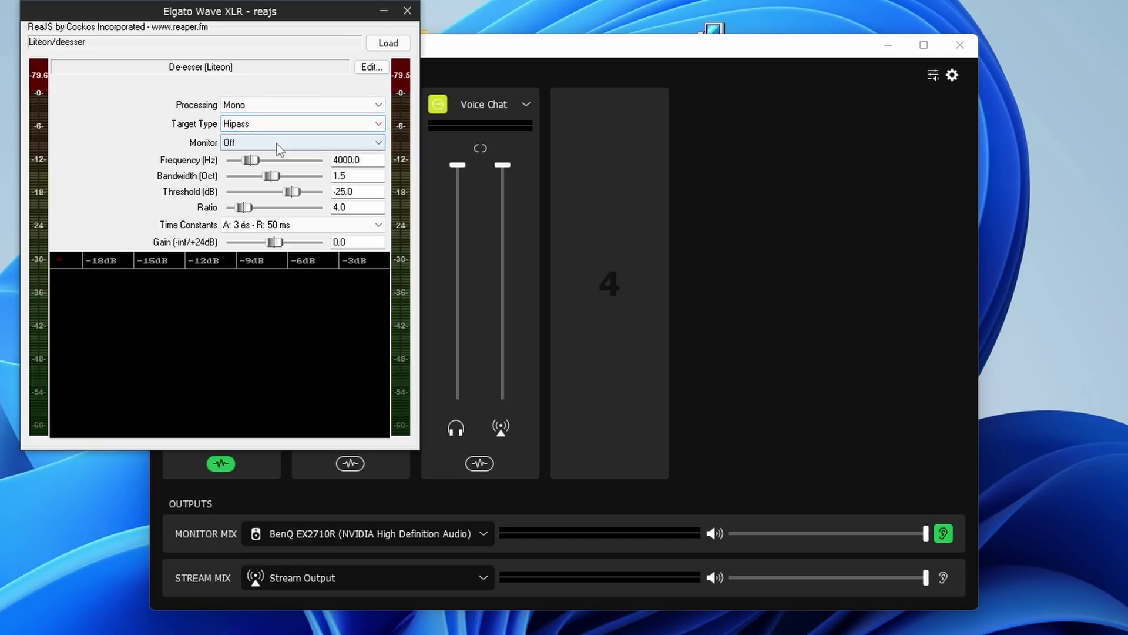
click(278, 124)
click(277, 138)
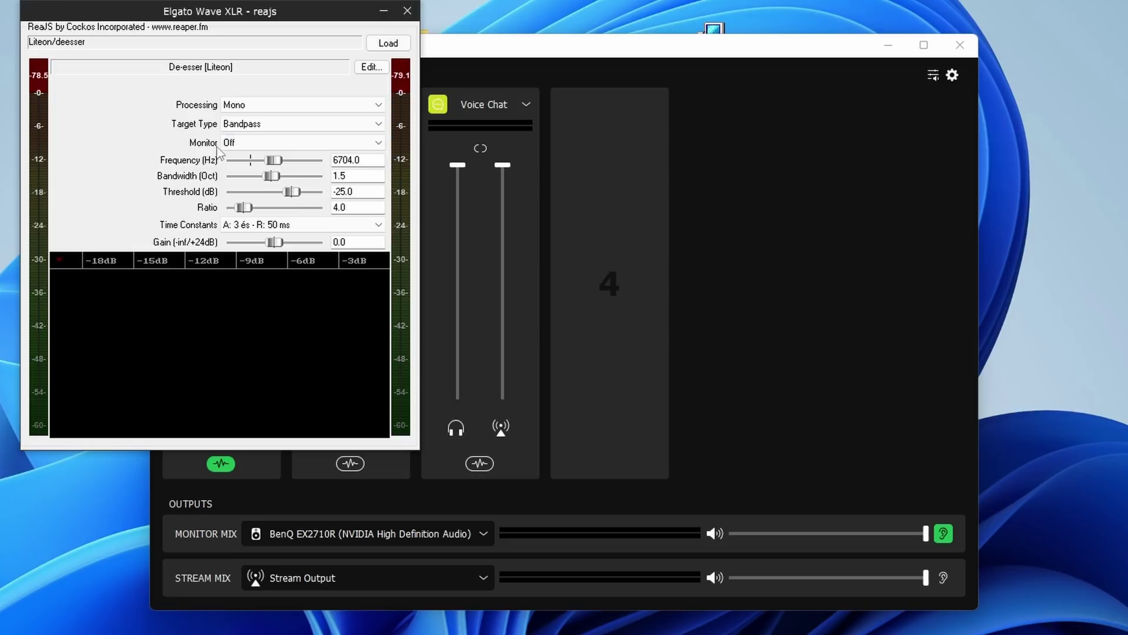
click(409, 11)
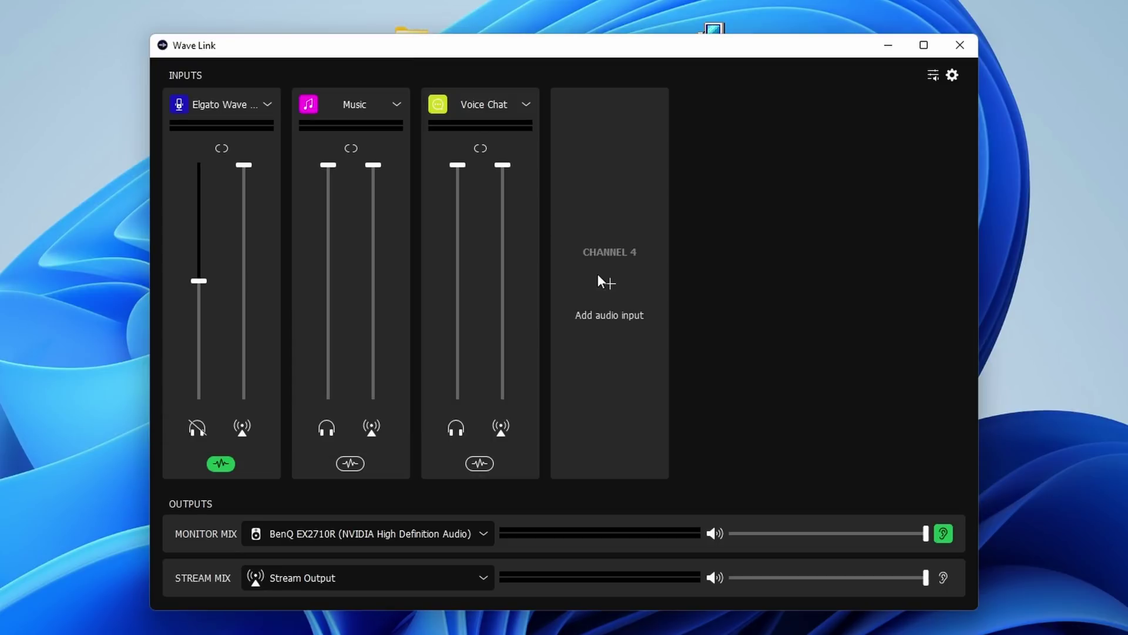
click(233, 461)
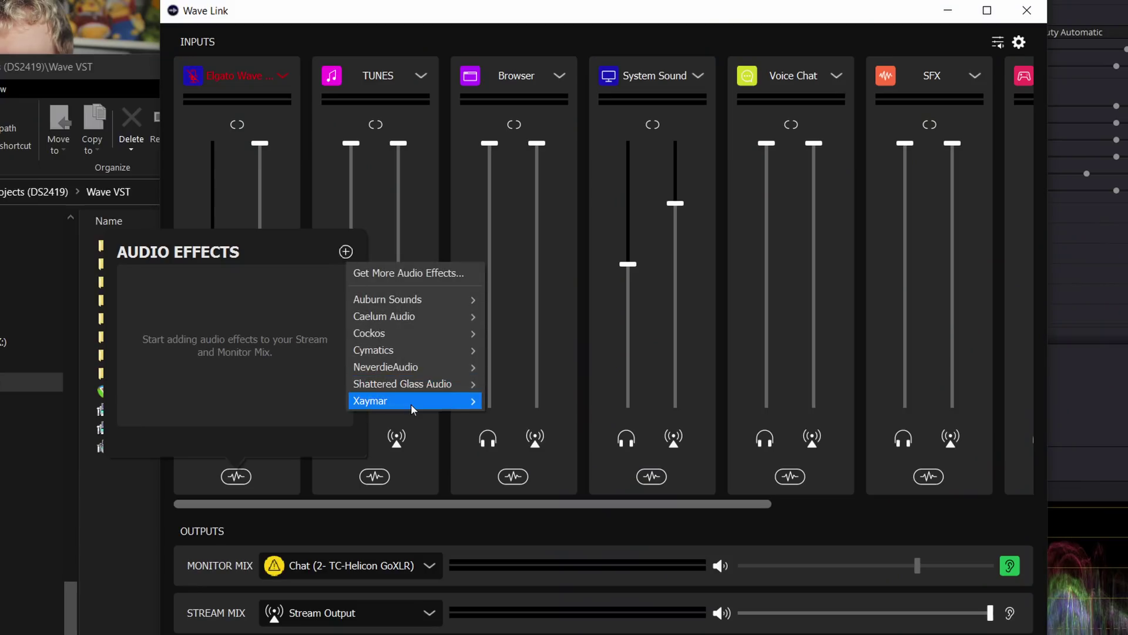
Step: Add VoiceFX, then Cockos ReaComp (ReaPlugs Edition), to the microphone channel
mouse_move(411, 402)
click(507, 399)
mouse_move(222, 279)
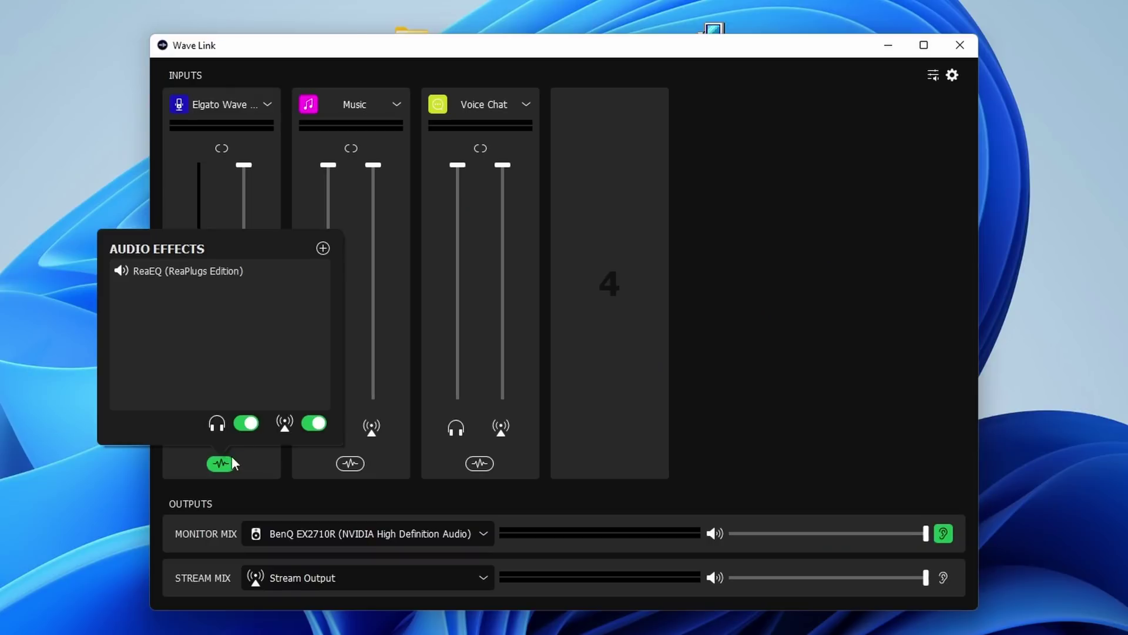
click(324, 249)
mouse_move(365, 308)
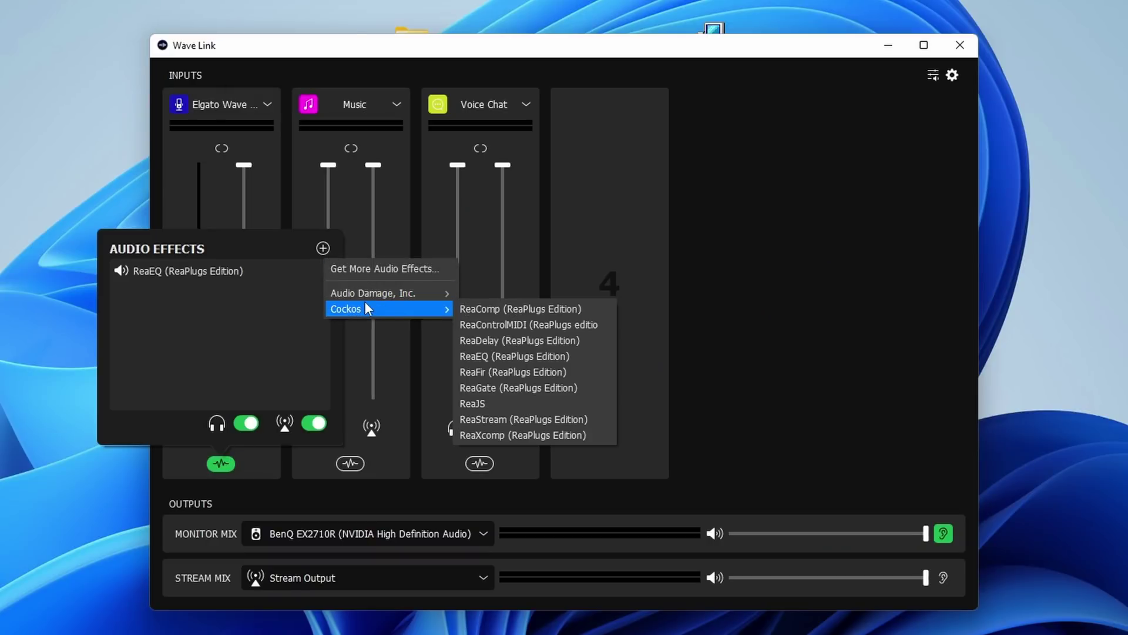
click(486, 311)
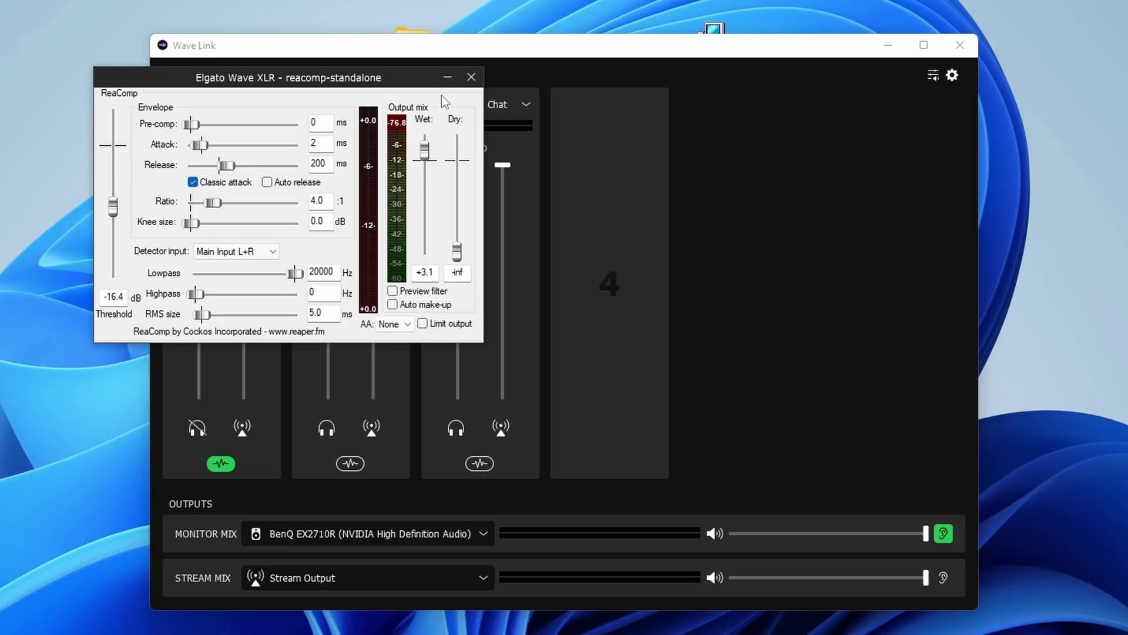
Step: Close ReaComp, view the mic's ReaEQ–ReaComp chain, and add Cockos ReaJS
click(471, 77)
click(222, 464)
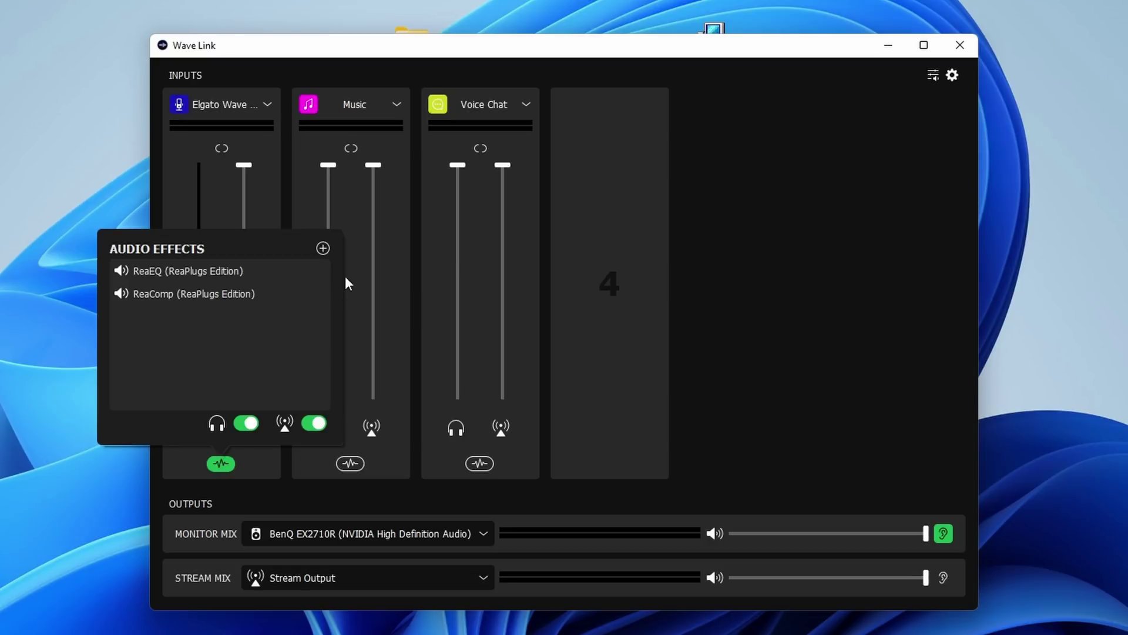
mouse_move(358, 309)
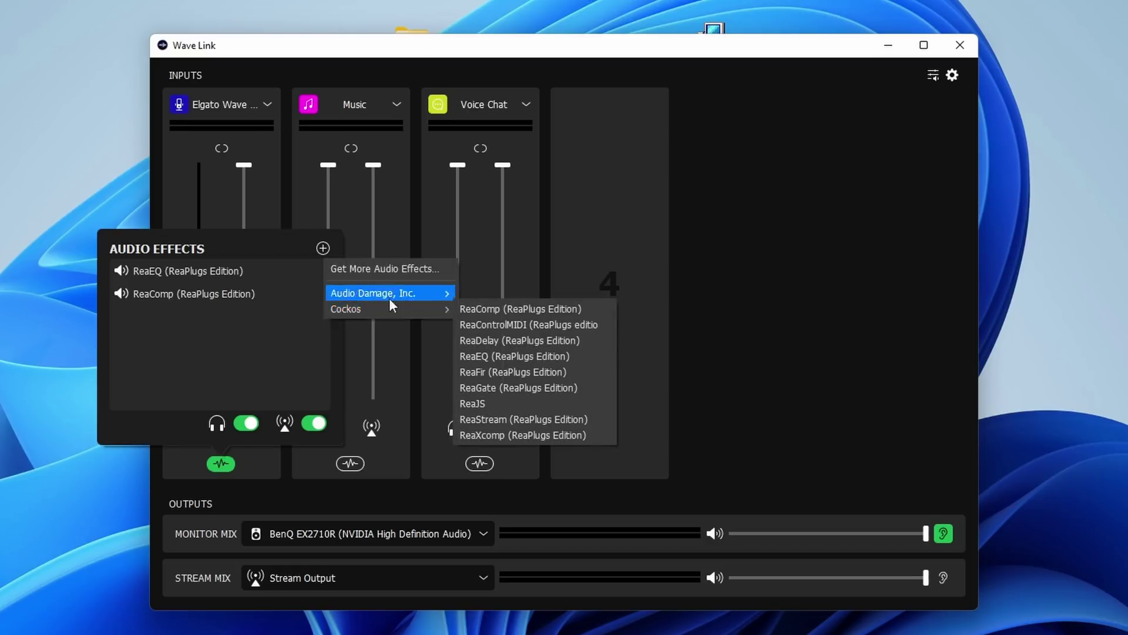
click(535, 402)
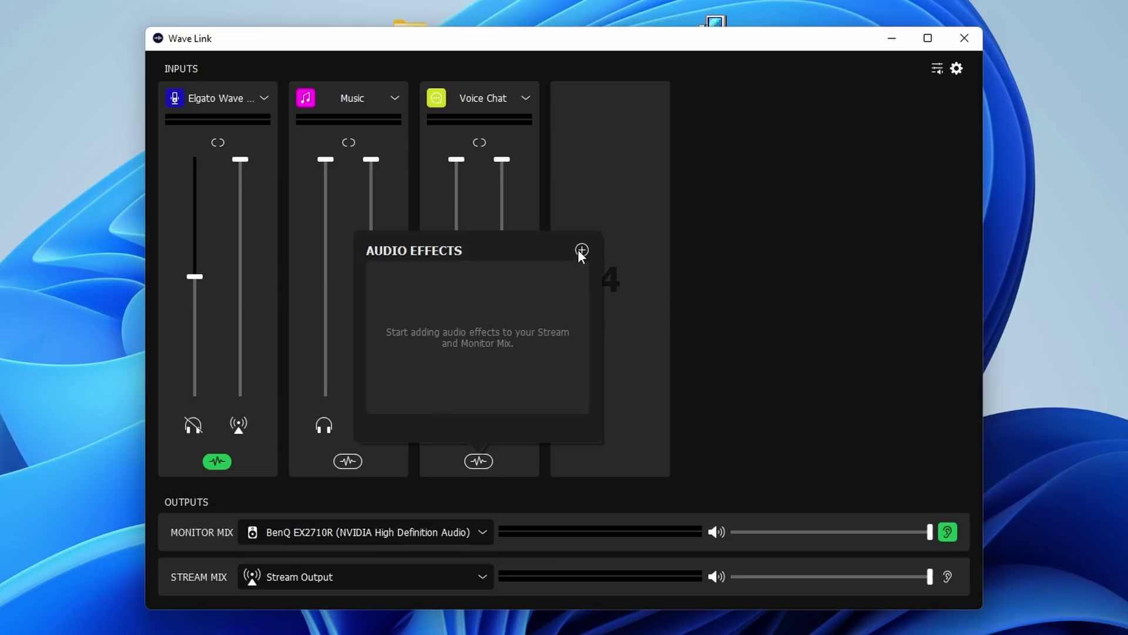
Step: Add Cockos ReaComp to Voice Chat, place its window below the faders, and toggle Stream/Monitor effects
click(581, 251)
mouse_move(642, 312)
click(748, 312)
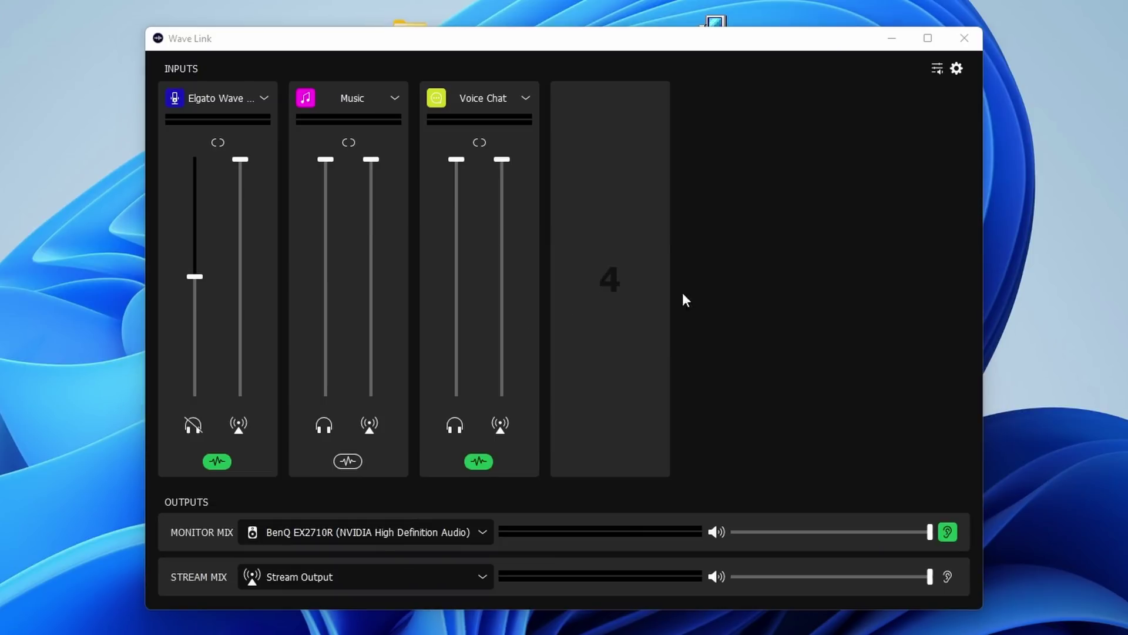
drag(452, 124, 441, 182)
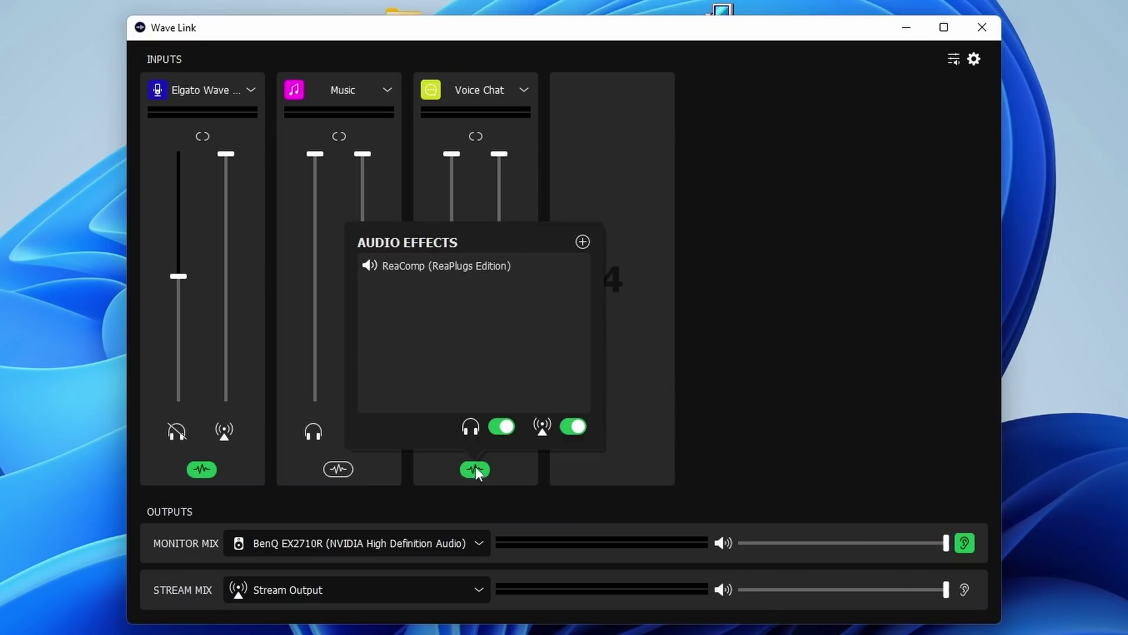
click(569, 435)
click(504, 429)
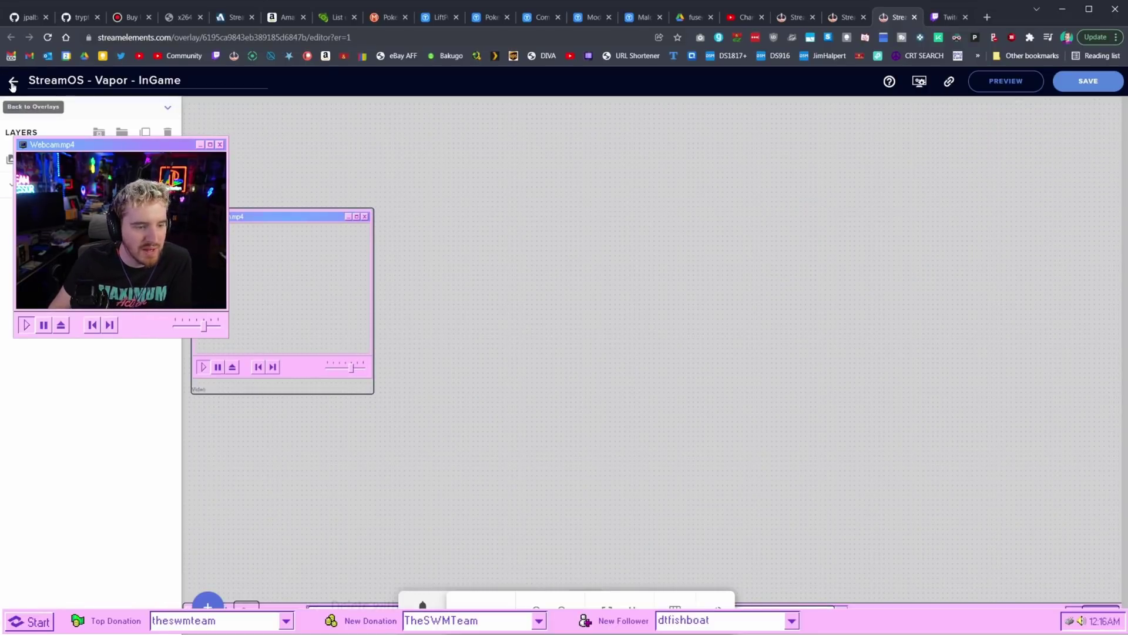
Step: Save the StreamOS overlay, close the editor, and reposition the media-player and awesome.exe bars
click(1108, 74)
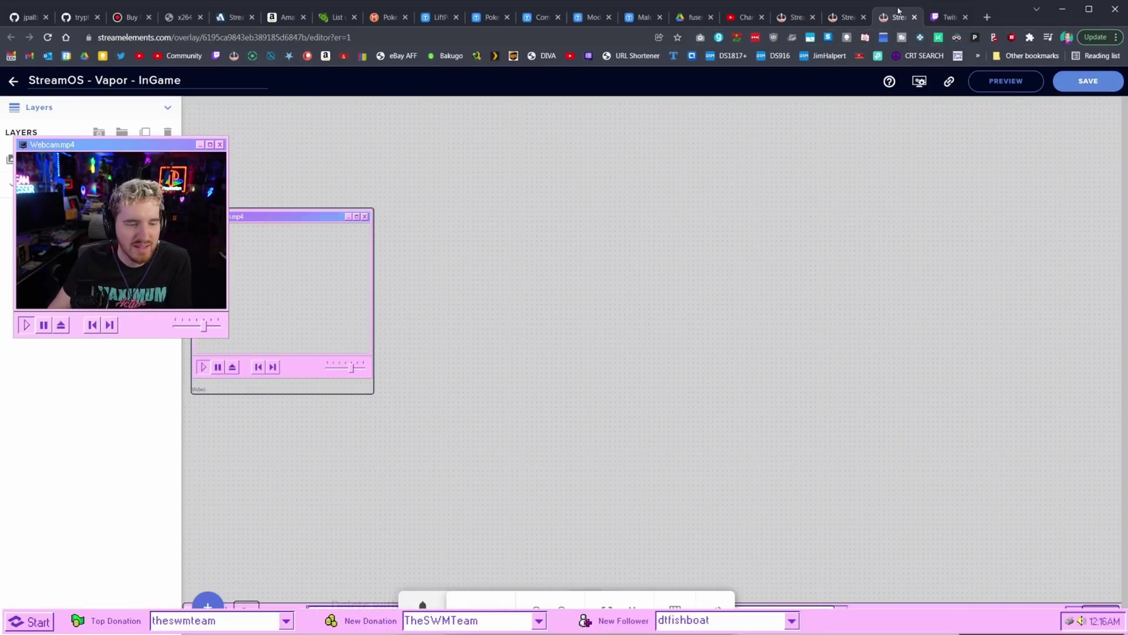
key(ctrl+w)
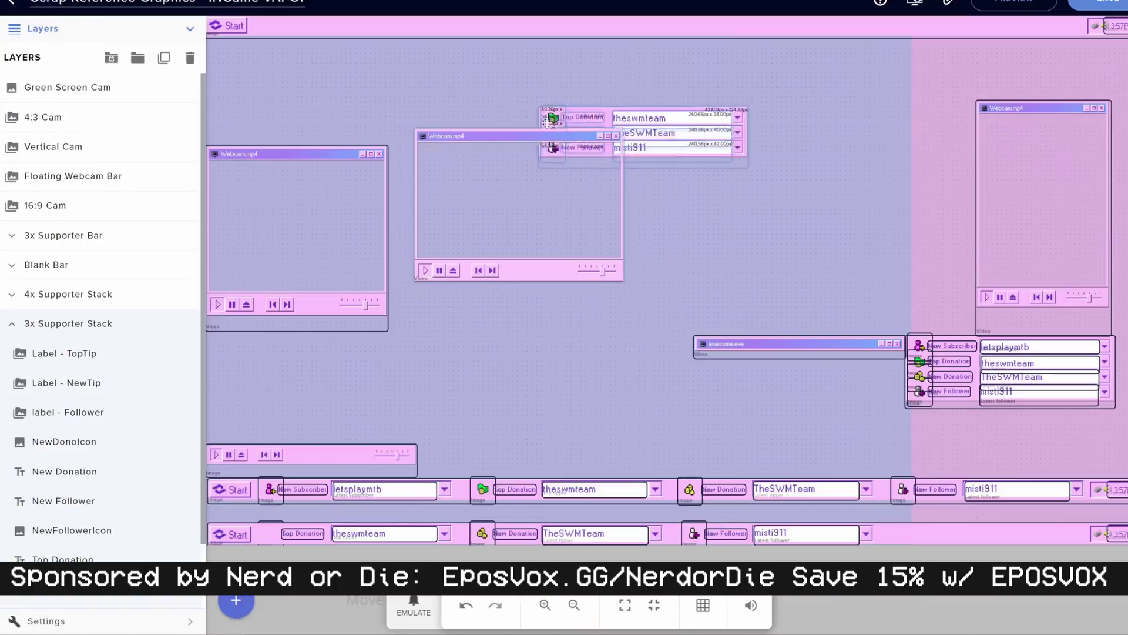
drag(340, 456, 762, 121)
drag(758, 344, 747, 237)
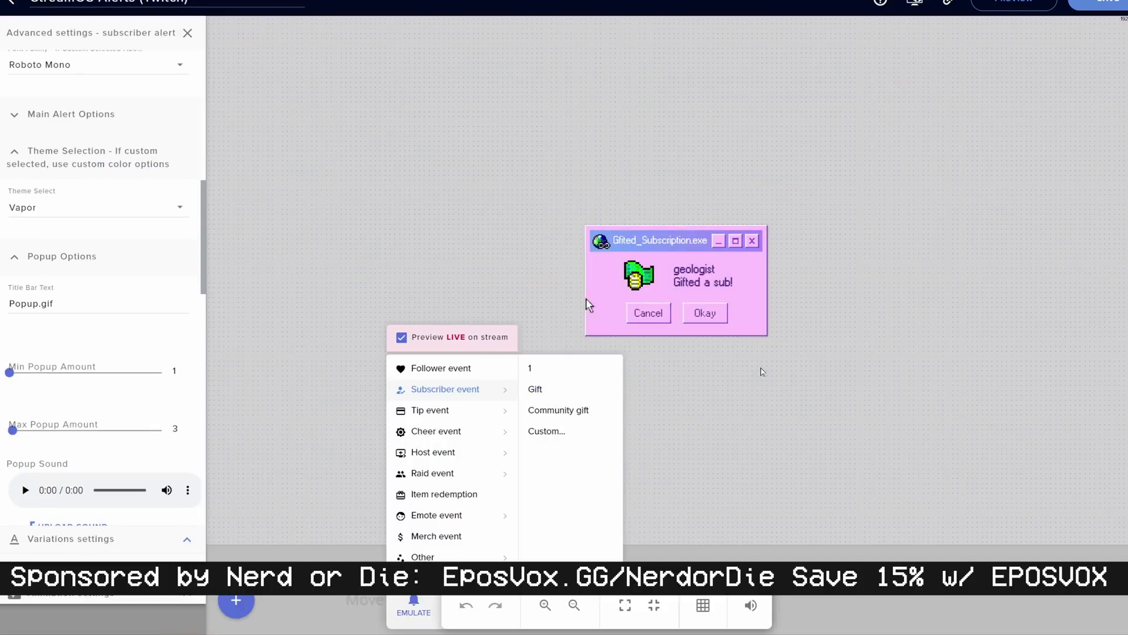
Step: Preview a test gifted-subscription alert and watch the popup ad windows appear
click(762, 371)
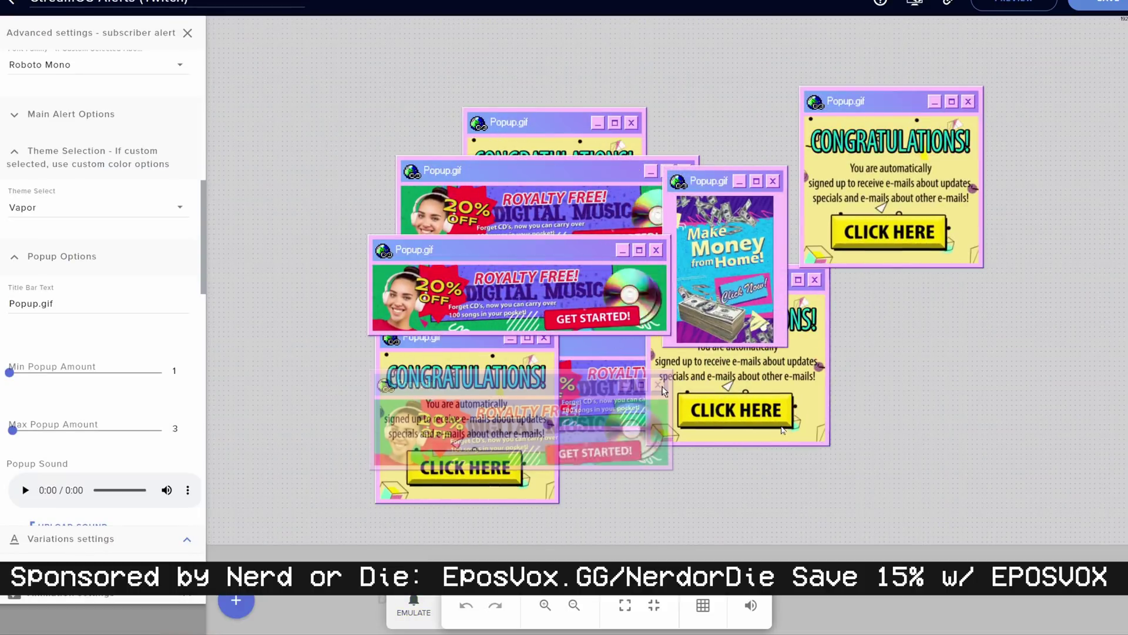
scroll(180, 450, down, 2)
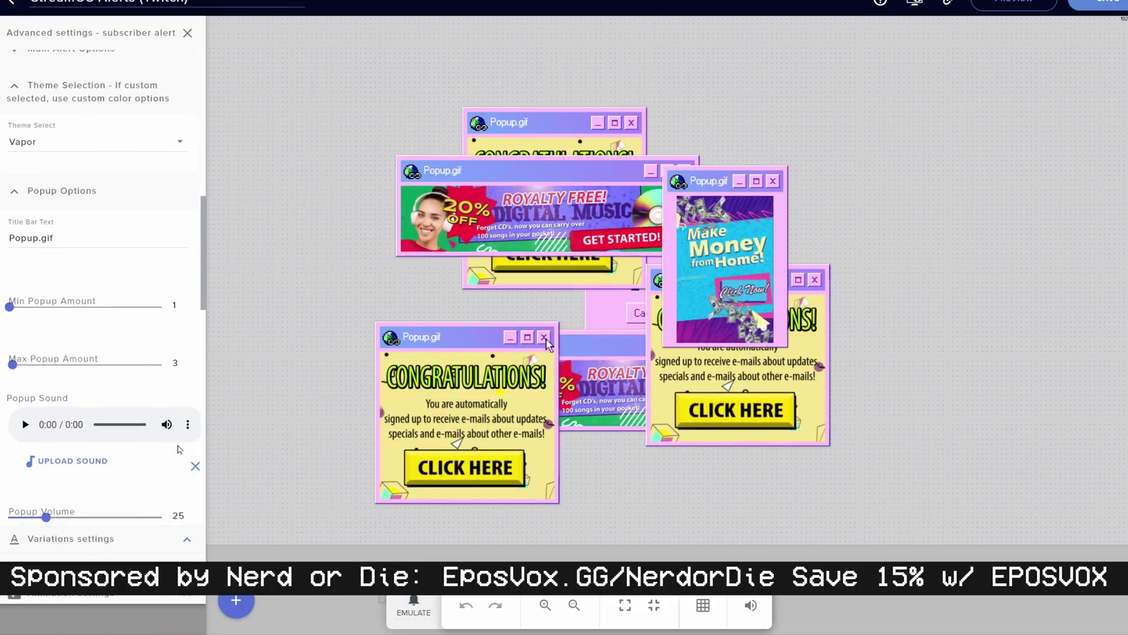
drag(44, 452, 29, 460)
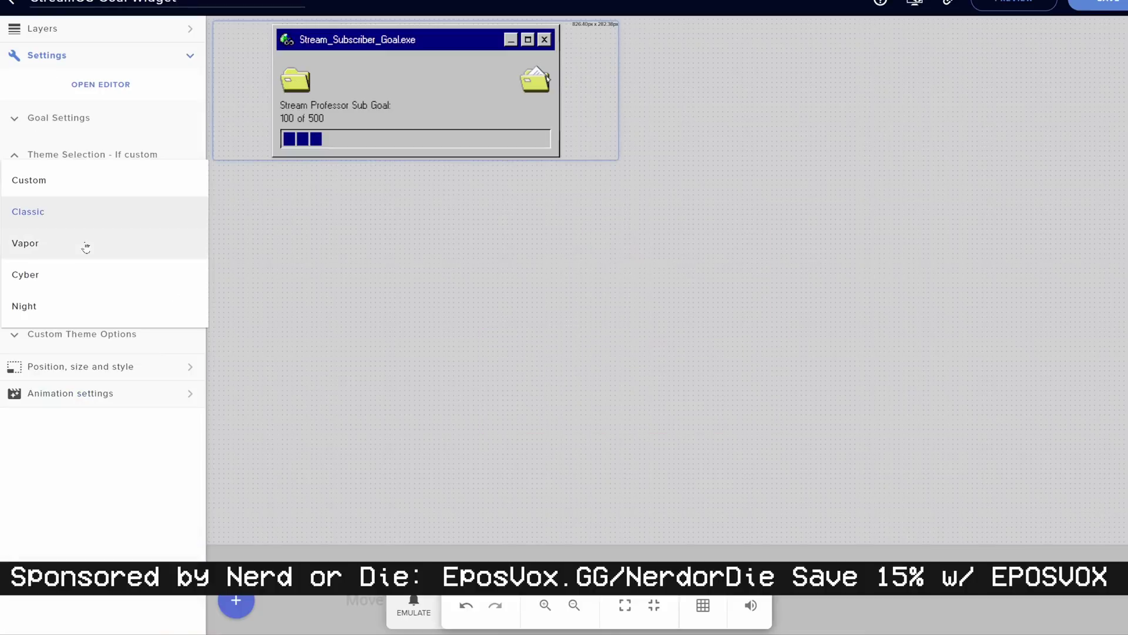
Step: Try the Cyber and Night themes on the goal widget, then return to Vapor
click(94, 272)
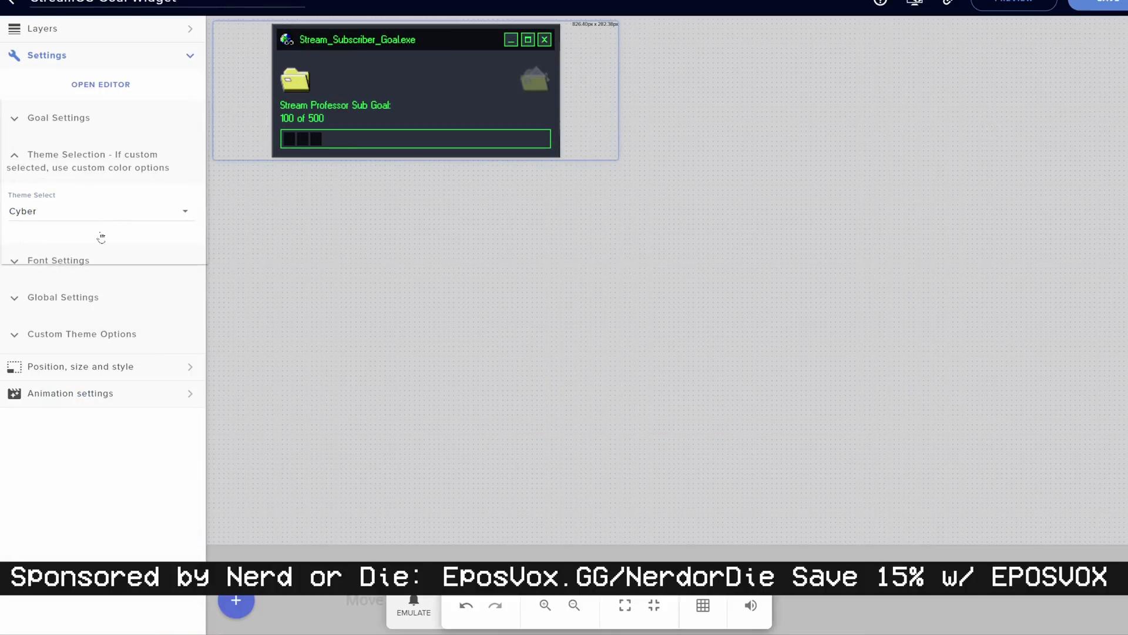
click(101, 217)
click(71, 245)
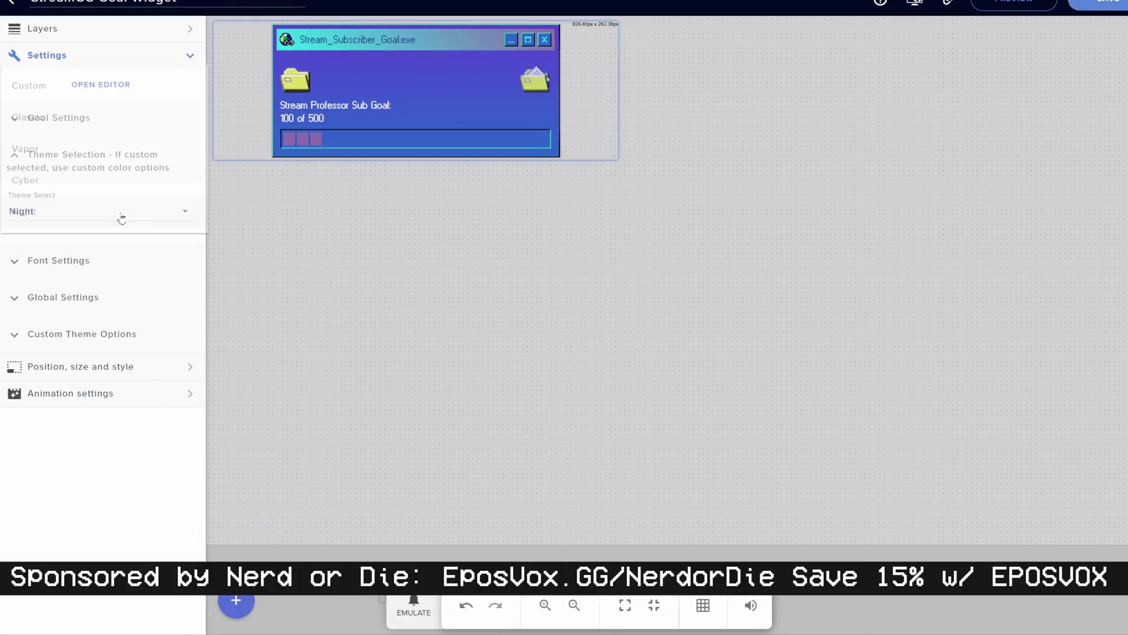
click(76, 150)
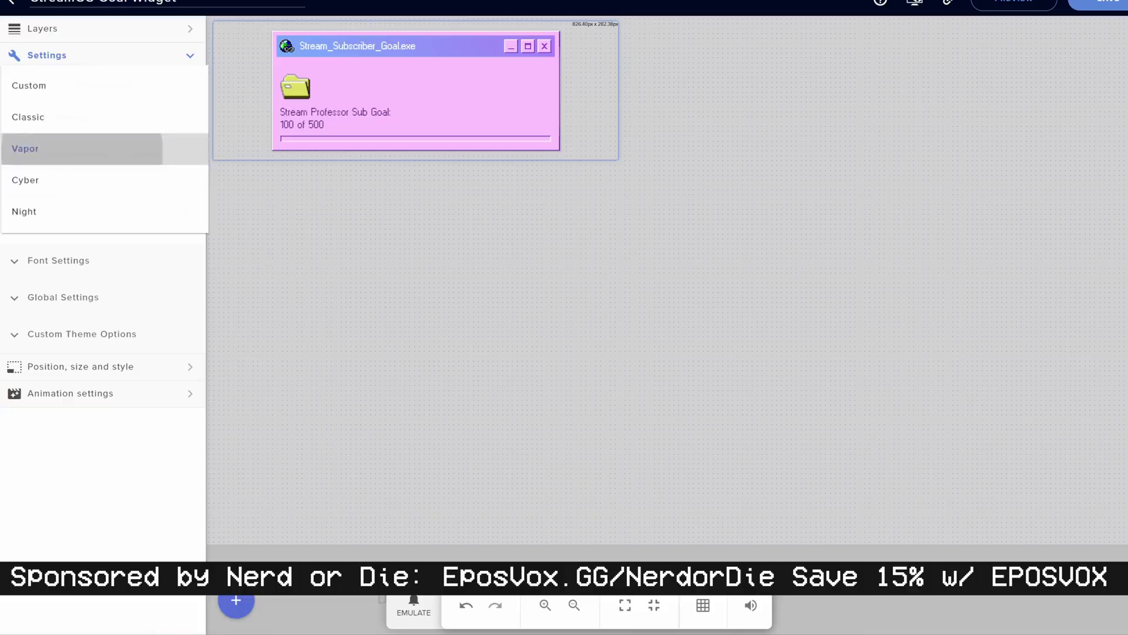
Step: Test the partial and hidden window styles, then set Window Style back to Show All
click(25, 267)
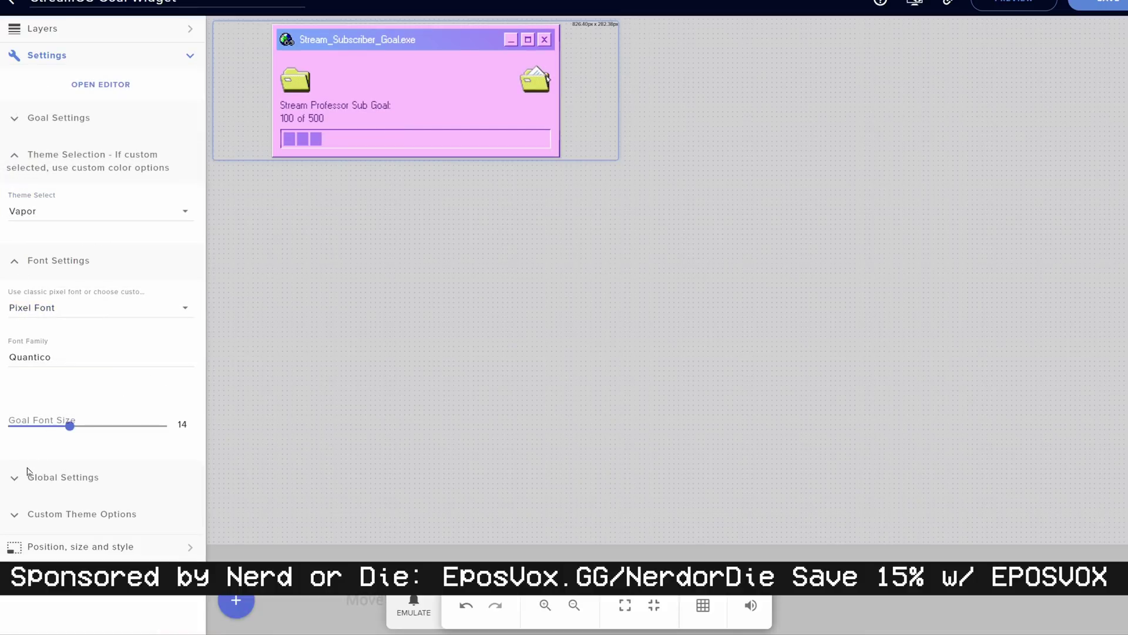
scroll(21, 486, down, 5)
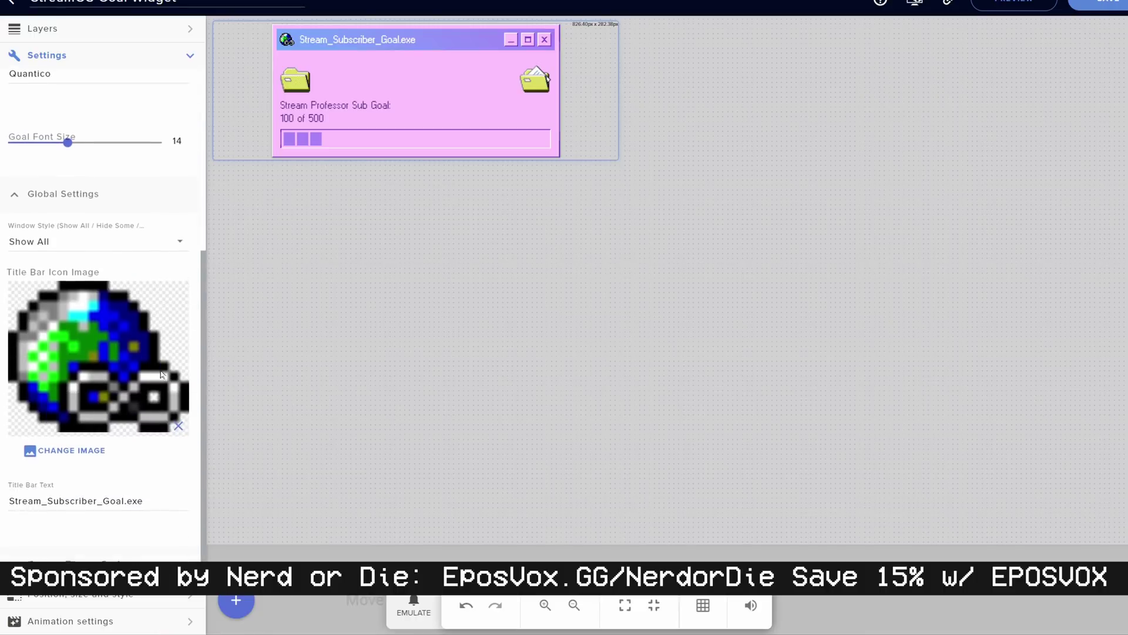
click(122, 241)
click(109, 270)
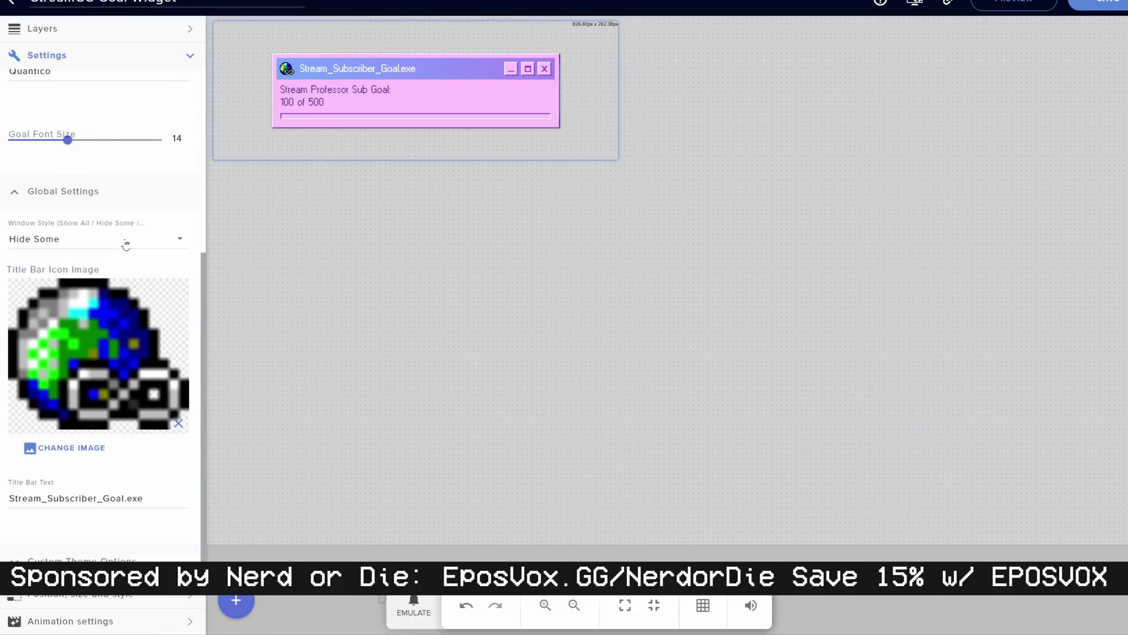
click(125, 240)
click(106, 273)
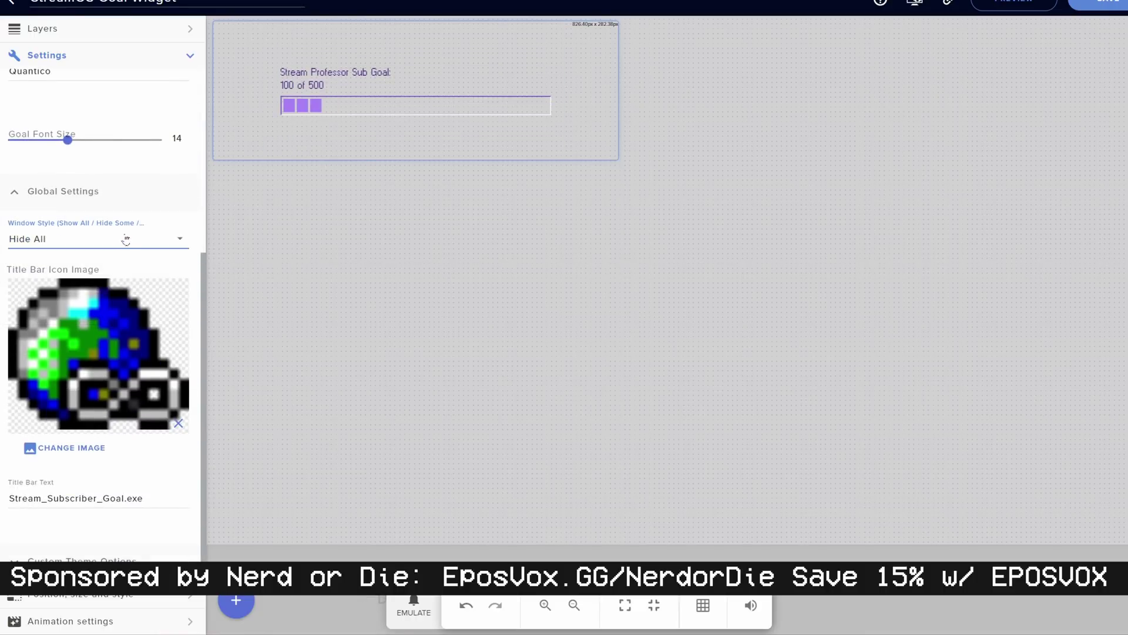
click(122, 241)
click(100, 180)
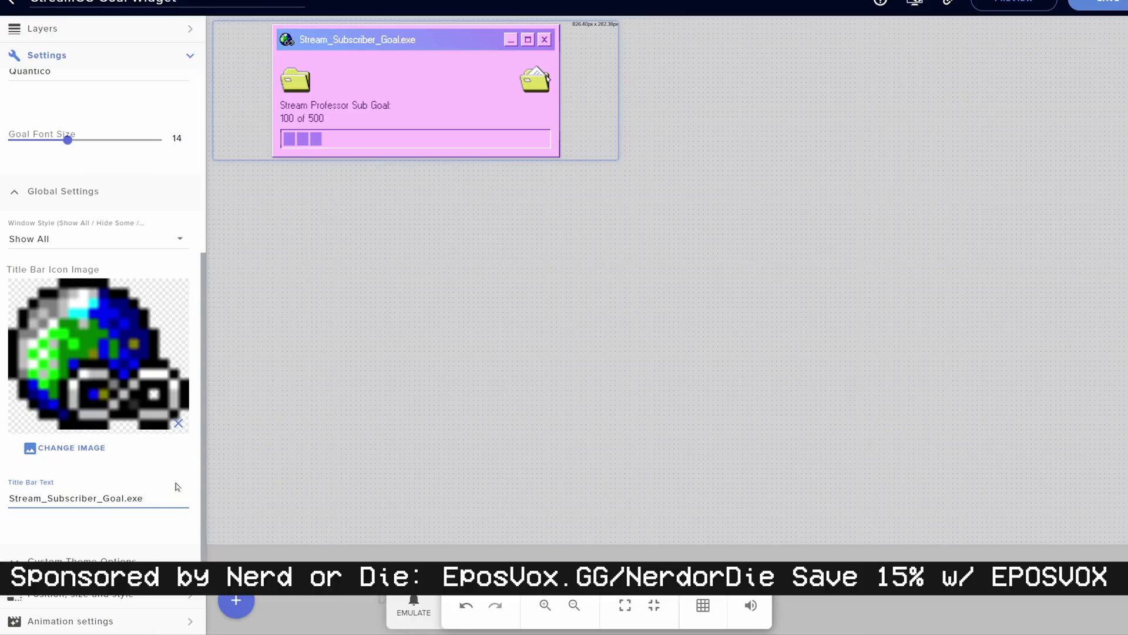
Step: Change the title bar text ending from .exe to .html, giving Stream_Subscriber_Goal.html
key(BackSpace)
key(BackSpace)
key(BackSpace)
key(BackSpace)
text(.html)
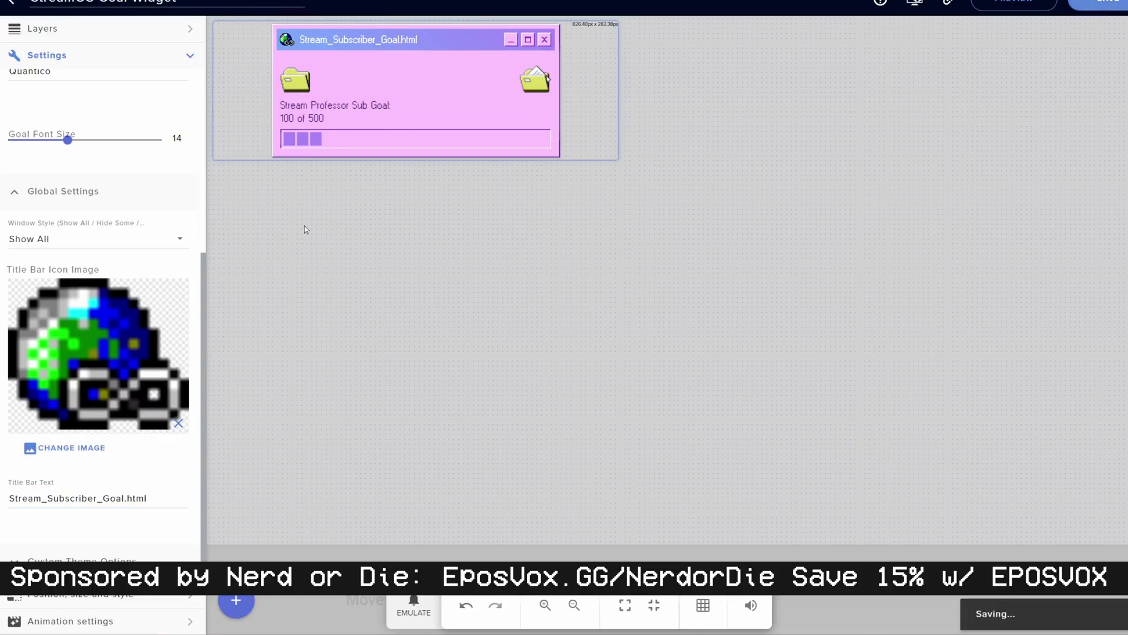
scroll(108, 230, up, 5)
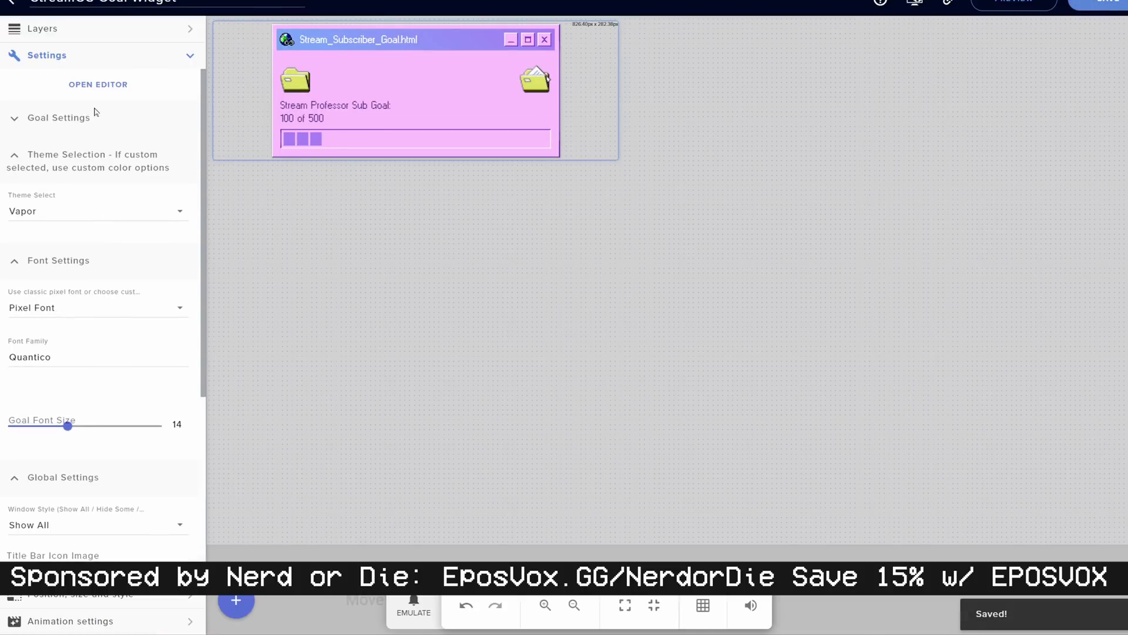
click(18, 118)
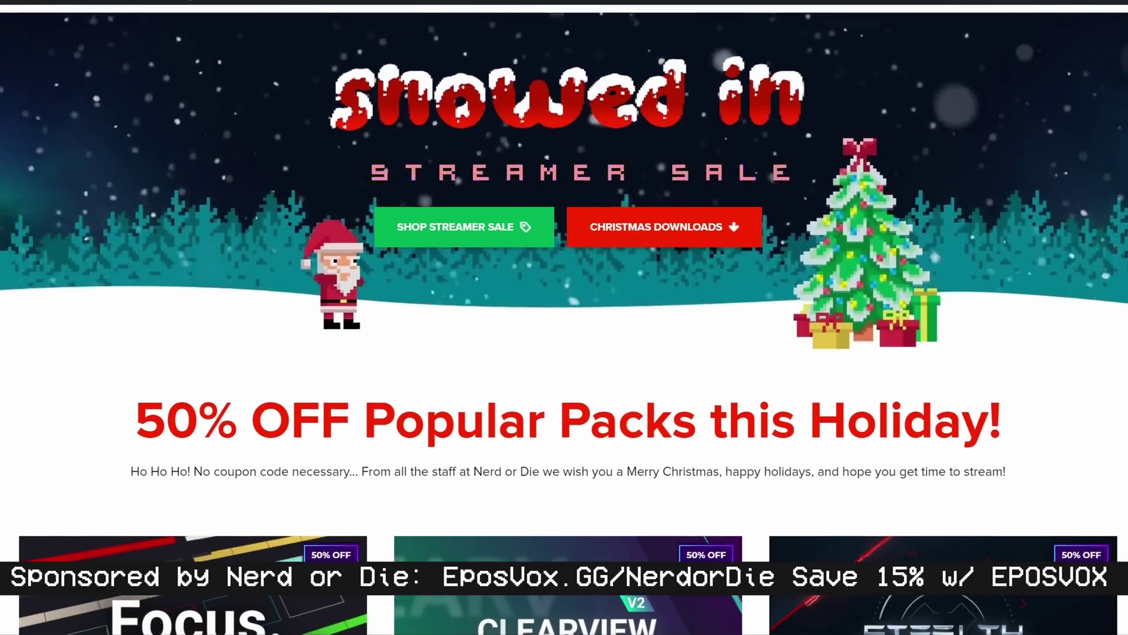
scroll(564, 317, down, 2)
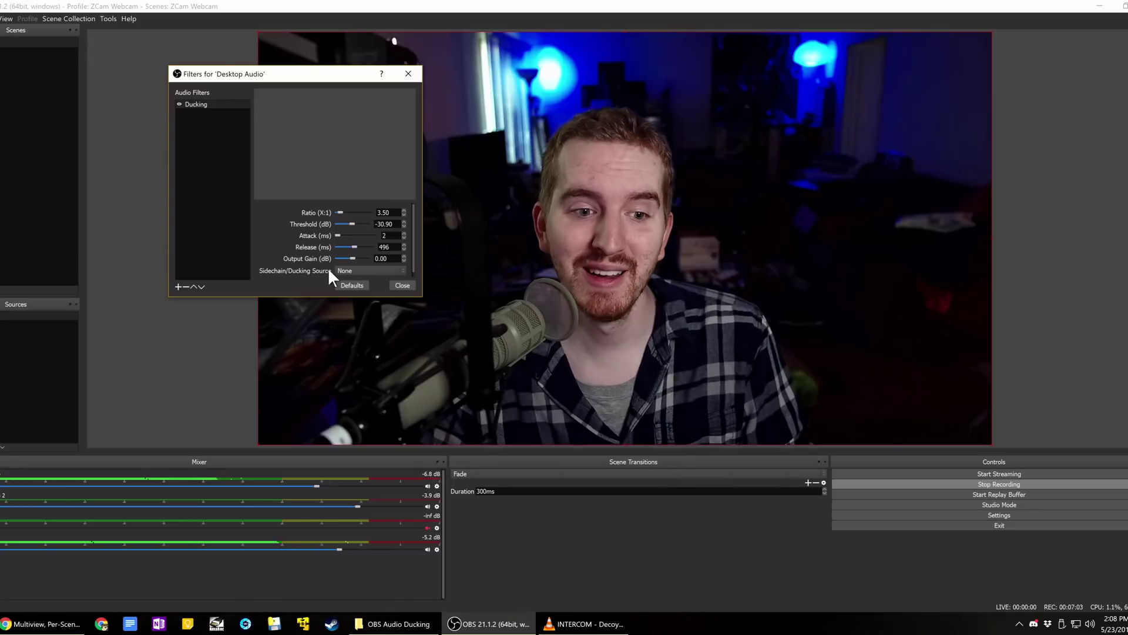
Step: Set the Desktop Audio ducking sidechain source to Mic/Aux and close the filters window
click(345, 270)
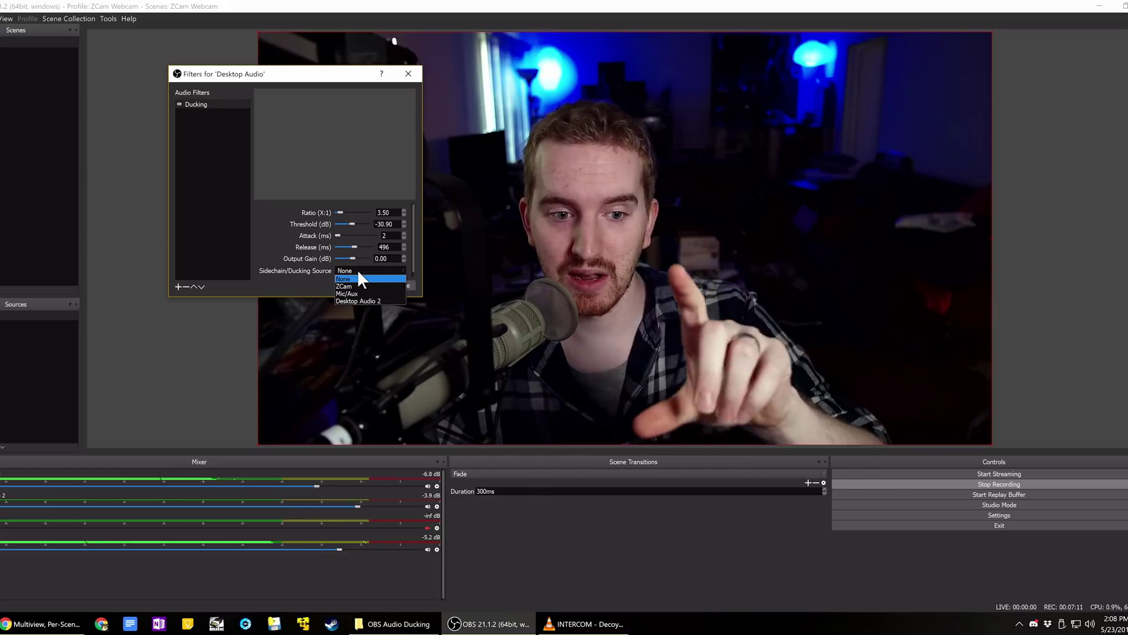
click(358, 292)
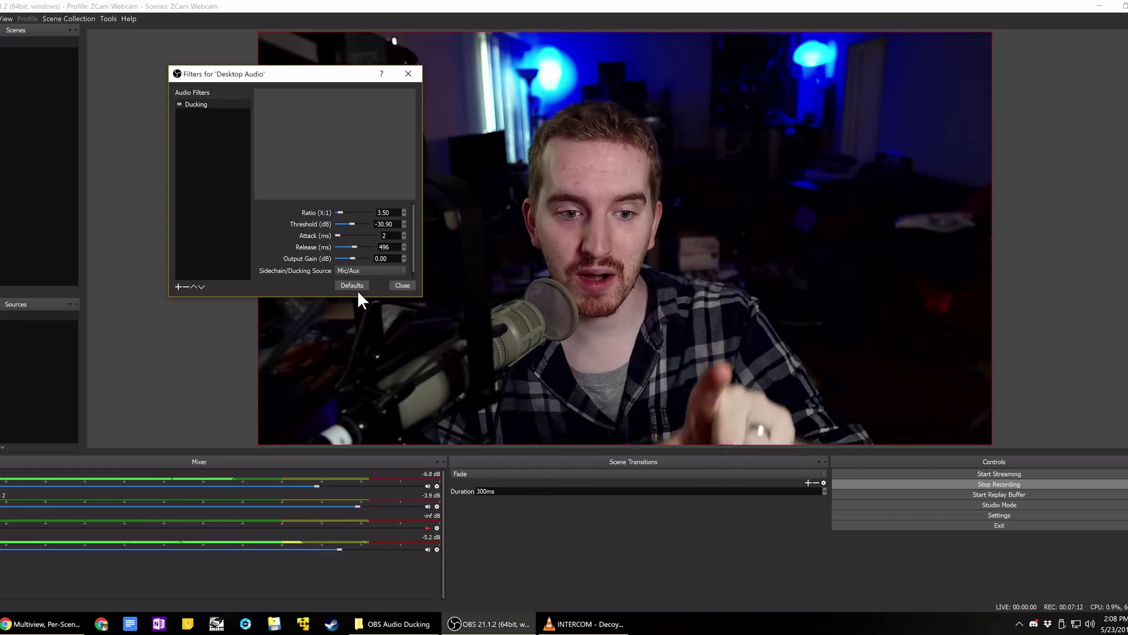
click(399, 284)
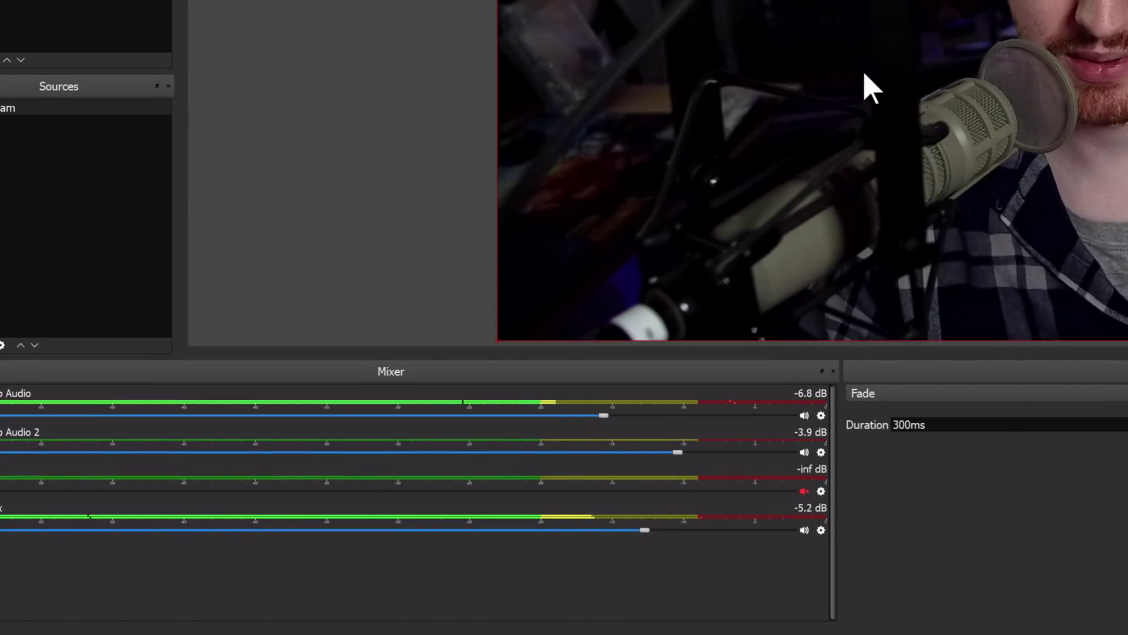
Step: Reopen the Desktop Audio filters and bring up the RoughRider3 preset browser
click(821, 415)
click(863, 491)
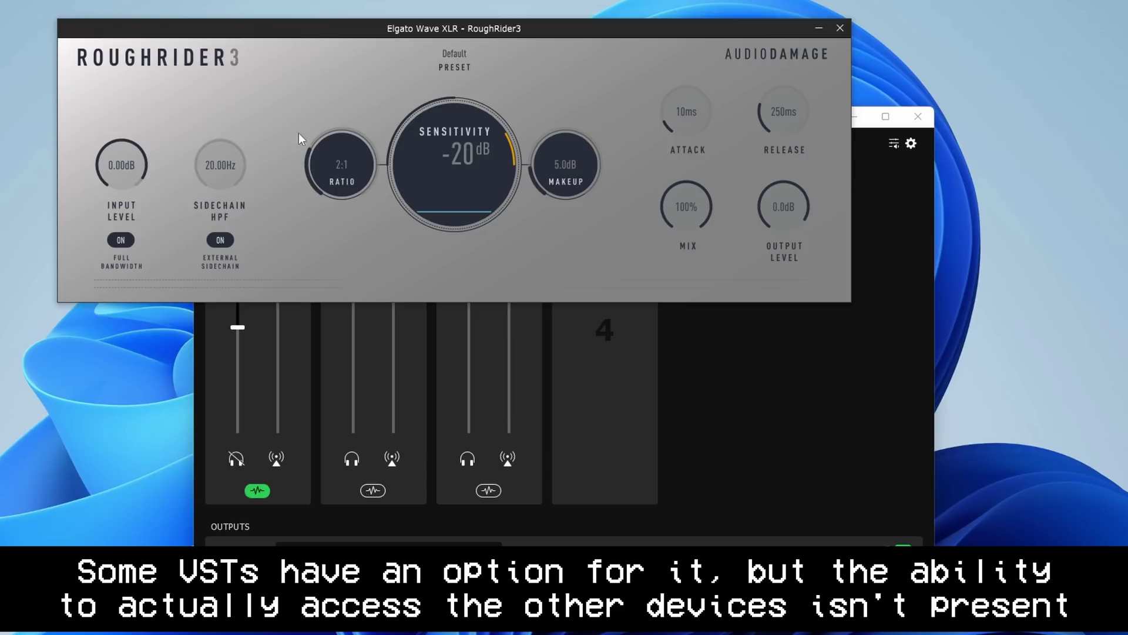
click(454, 60)
click(742, 264)
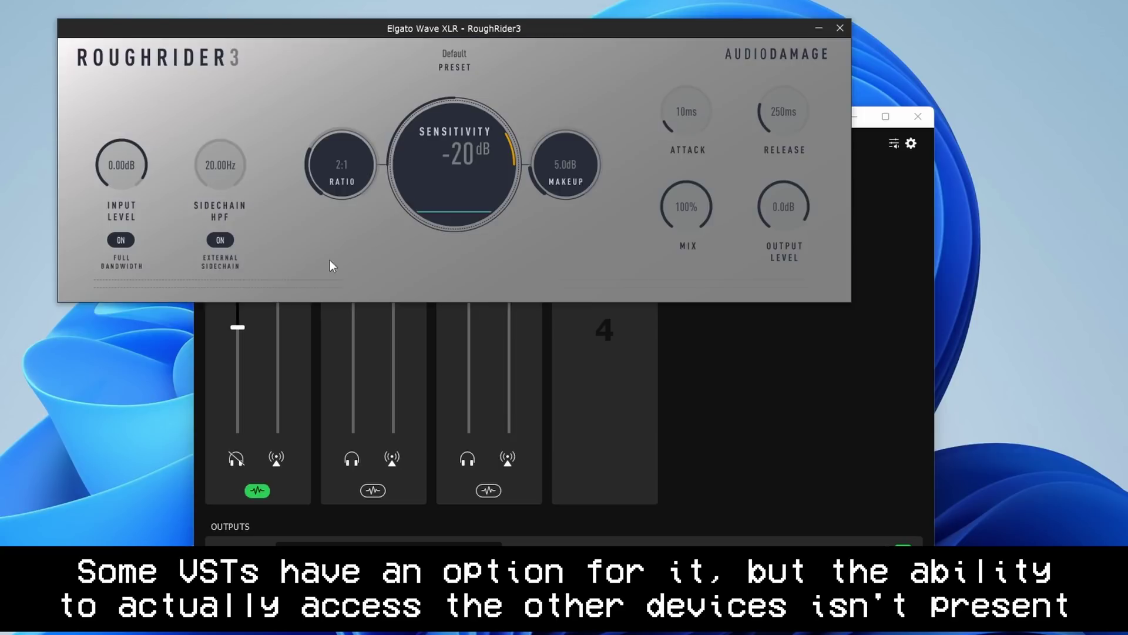